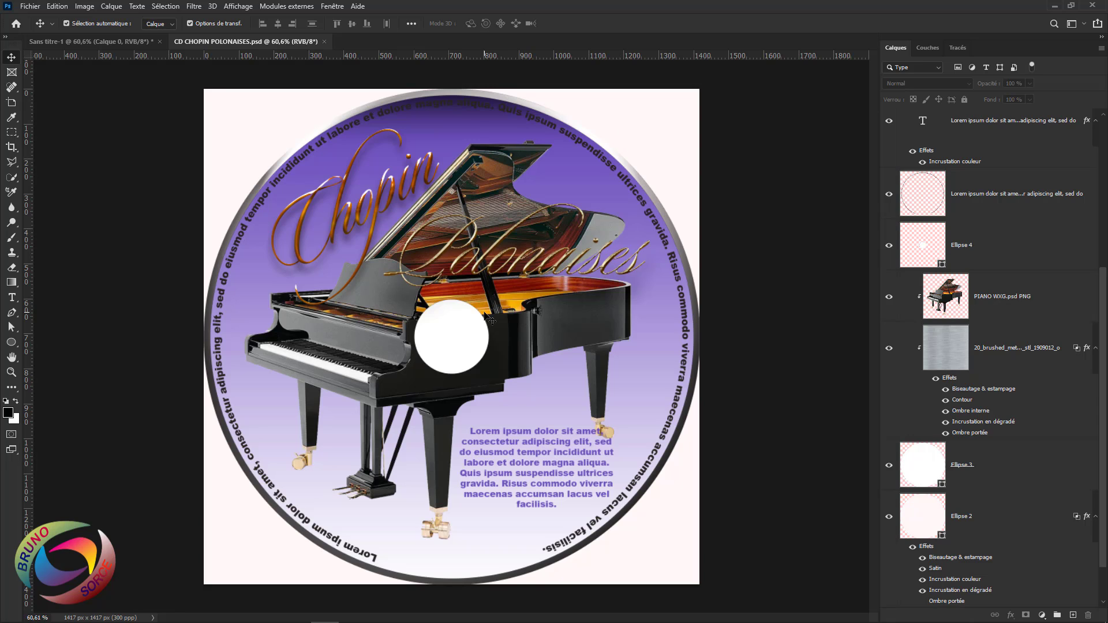
scroll(1101, 477, "down", 2)
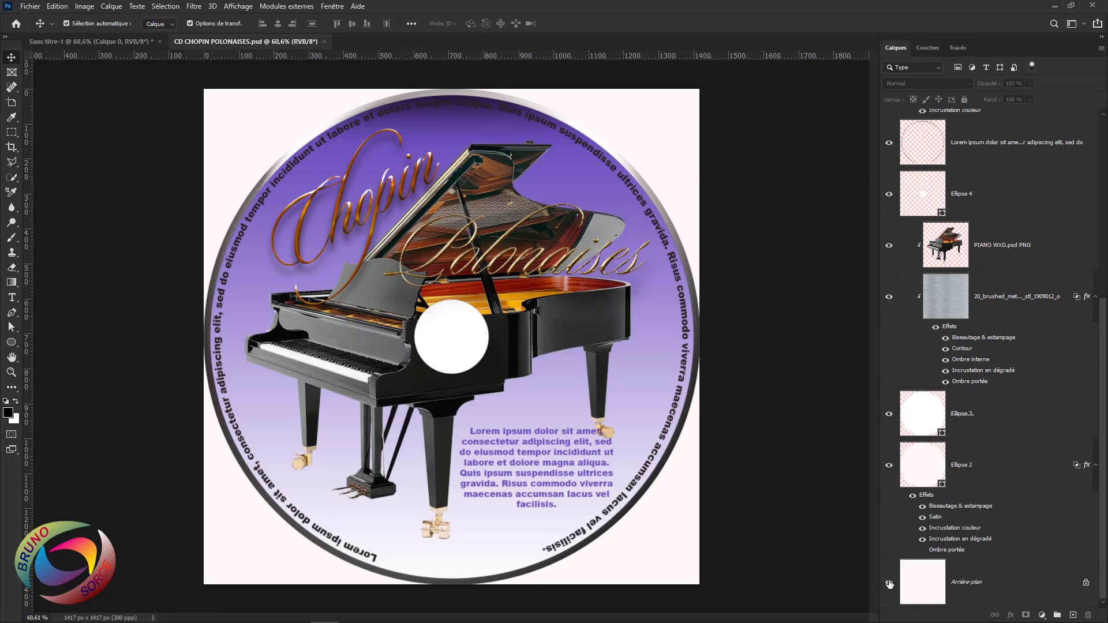
left_click(889, 584)
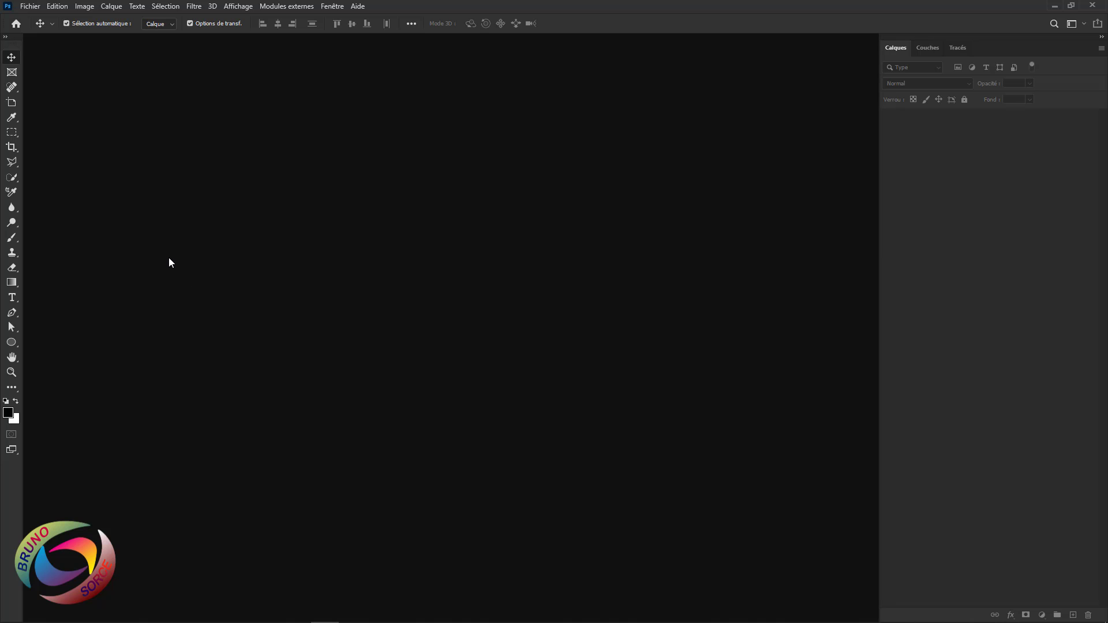
- Create a 1417 × 1417 pixel RGB document at 300 pixels/inch with white background contents, and unlock its background layer
left_click(31, 7)
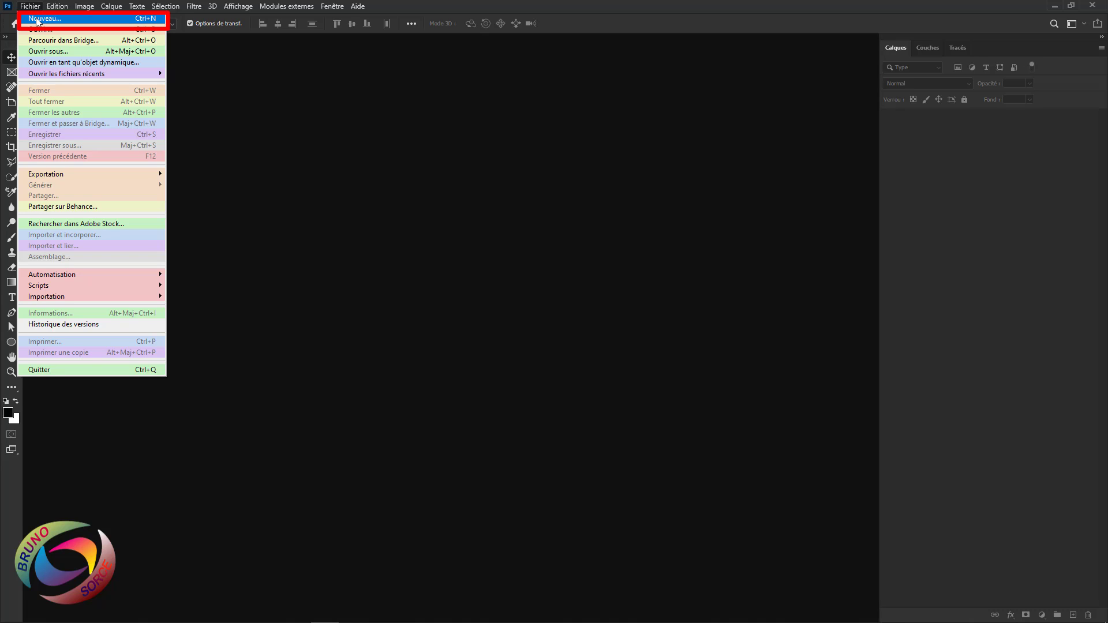
left_click(37, 19)
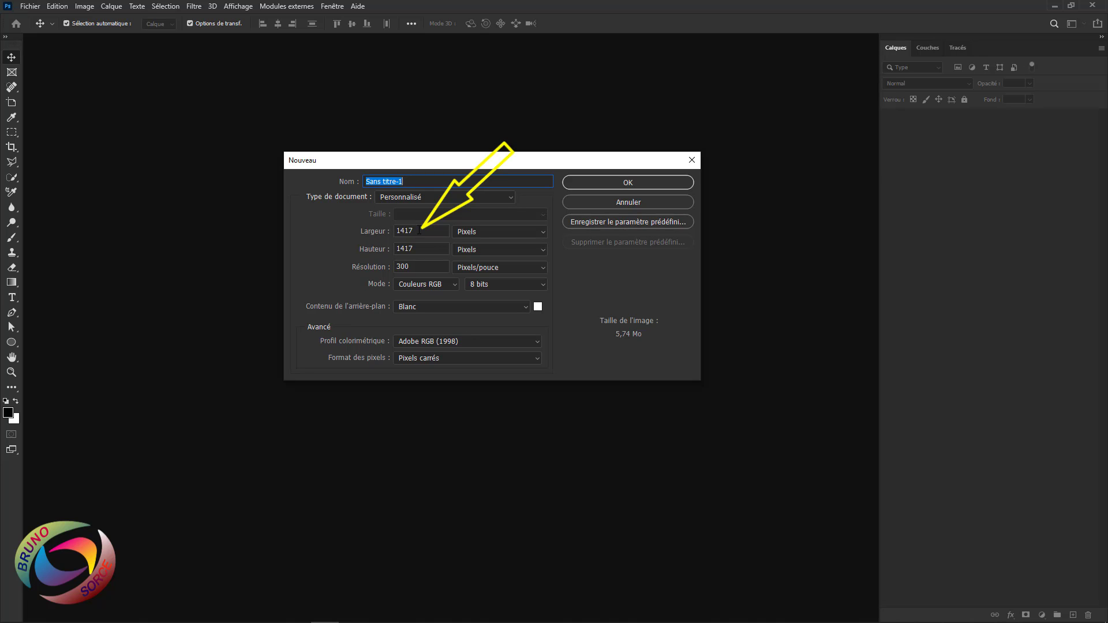
left_click(370, 236)
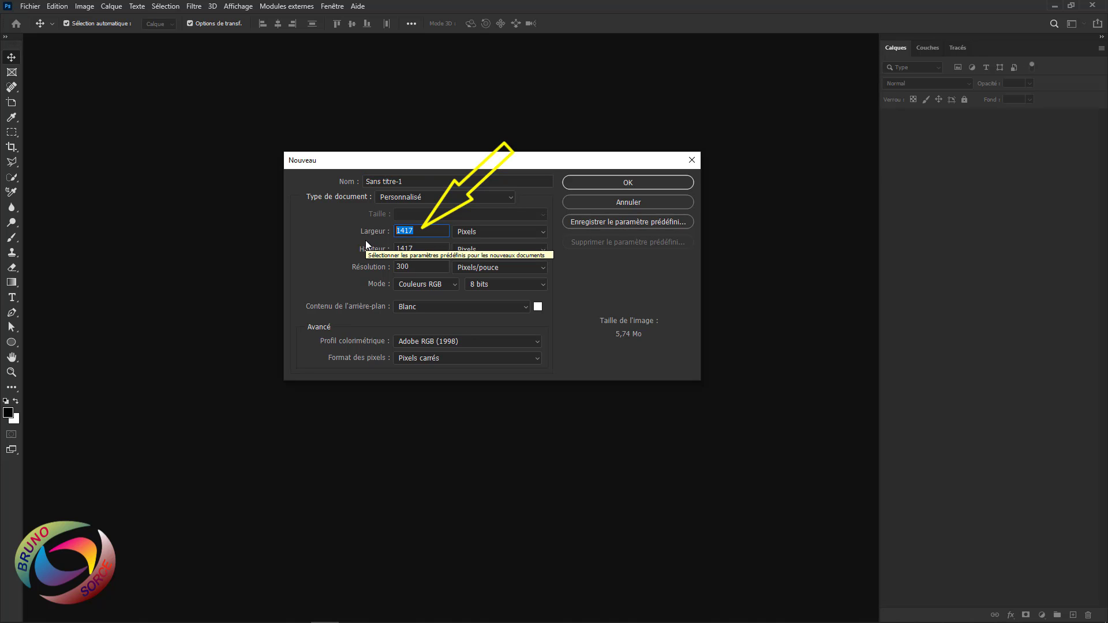
left_click(488, 232)
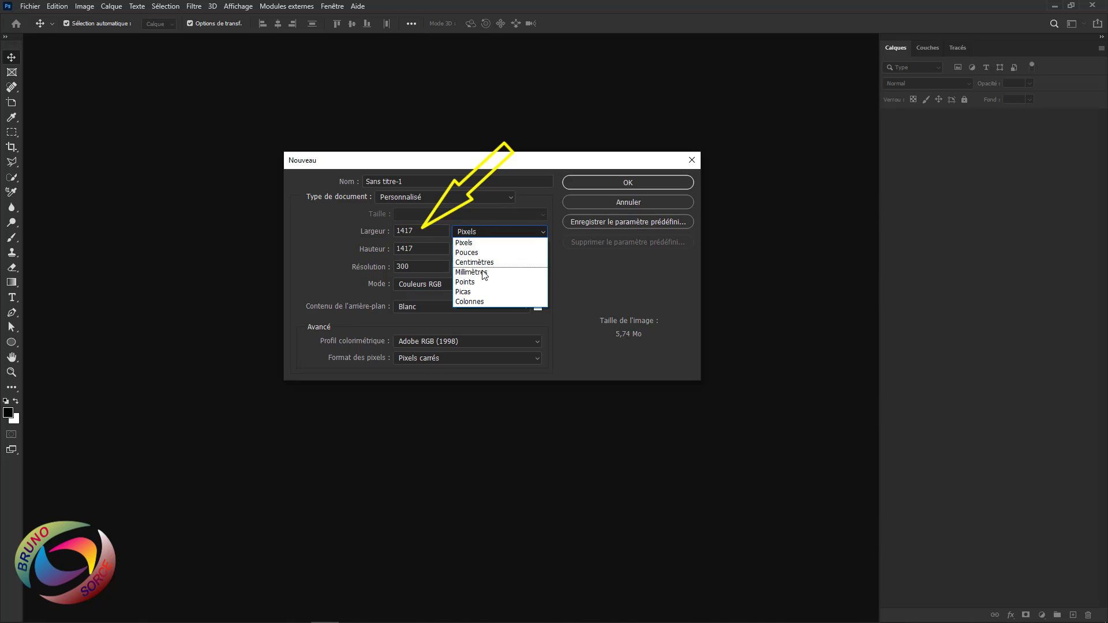
left_click(469, 245)
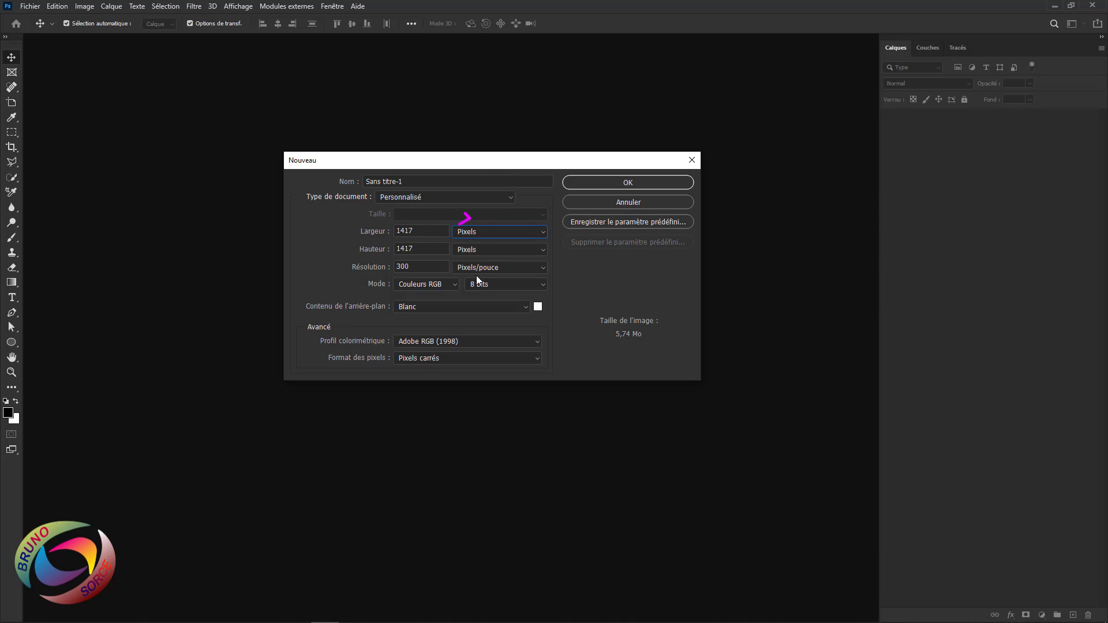
double_click(414, 251)
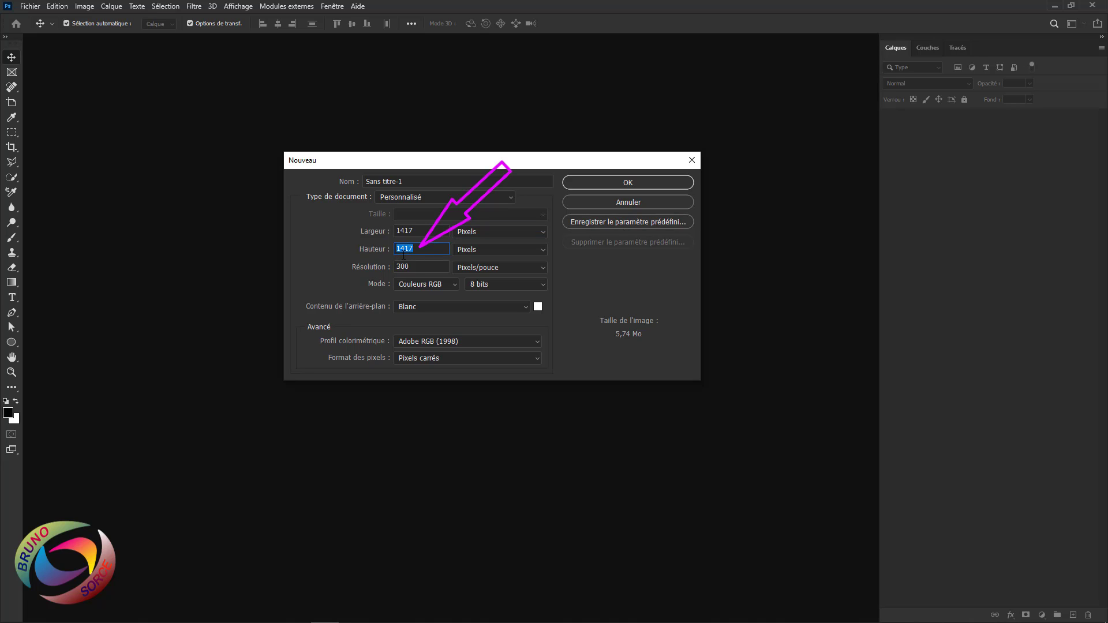
double_click(415, 268)
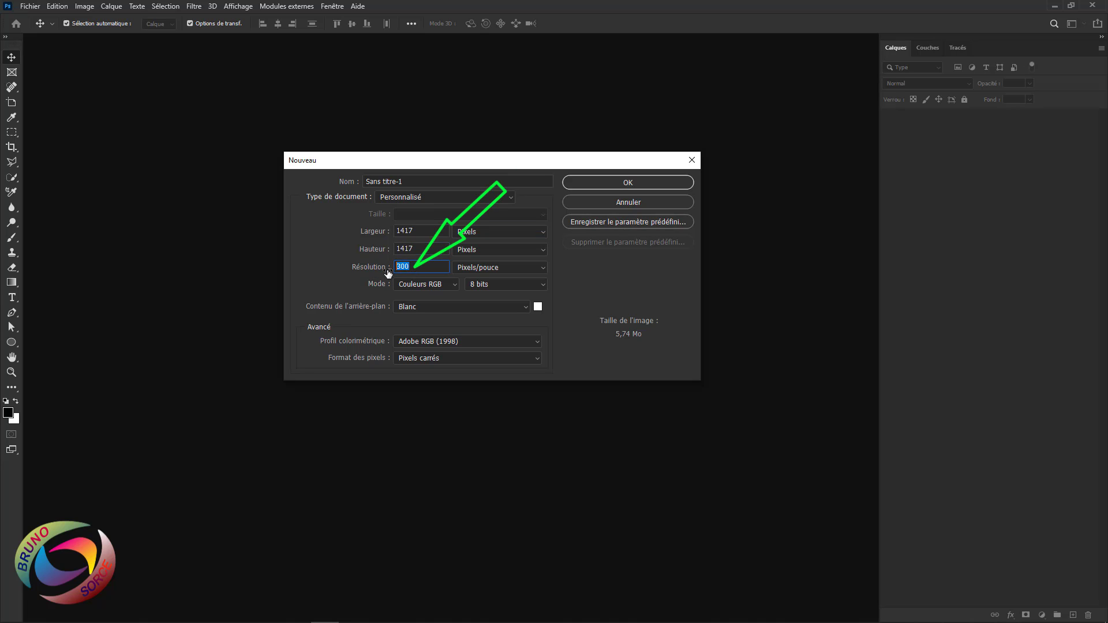
left_click(490, 269)
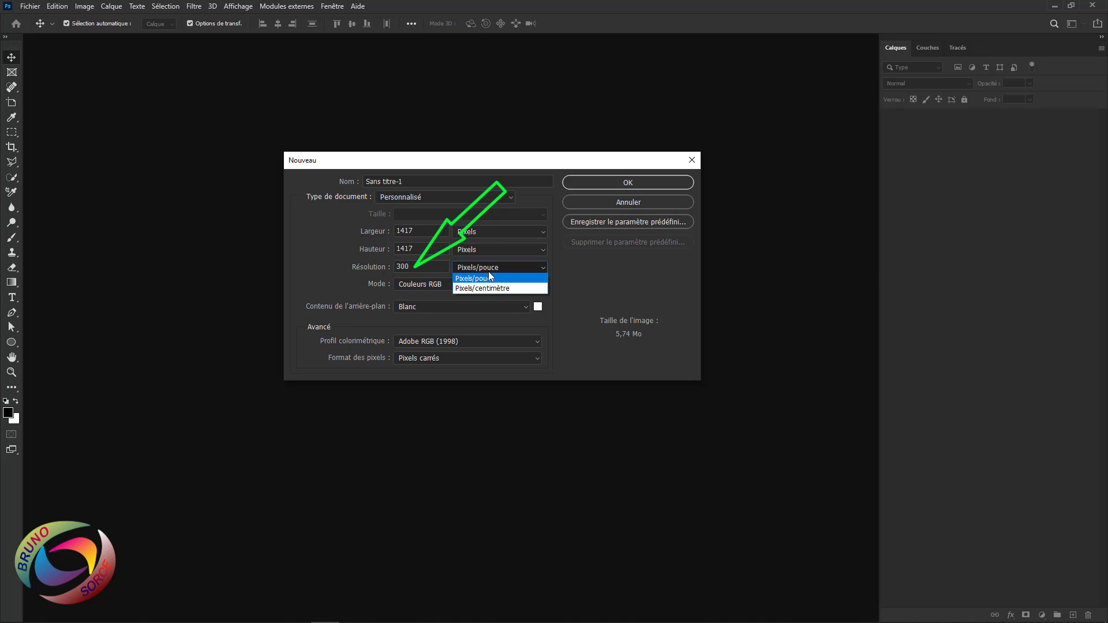
left_click(484, 280)
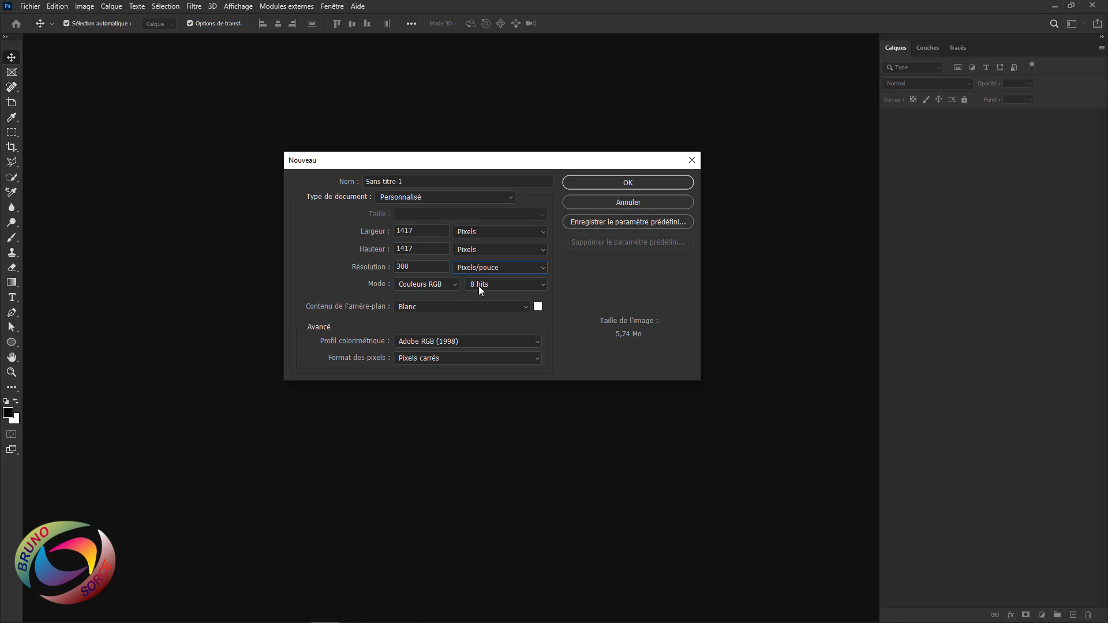
left_click(446, 304)
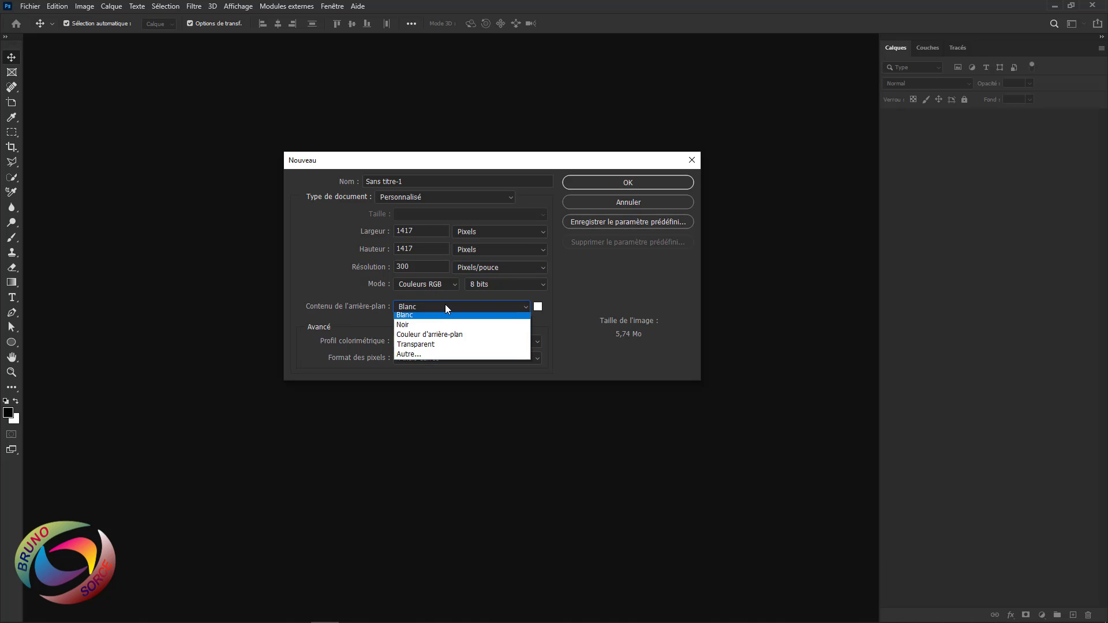
left_click(414, 323)
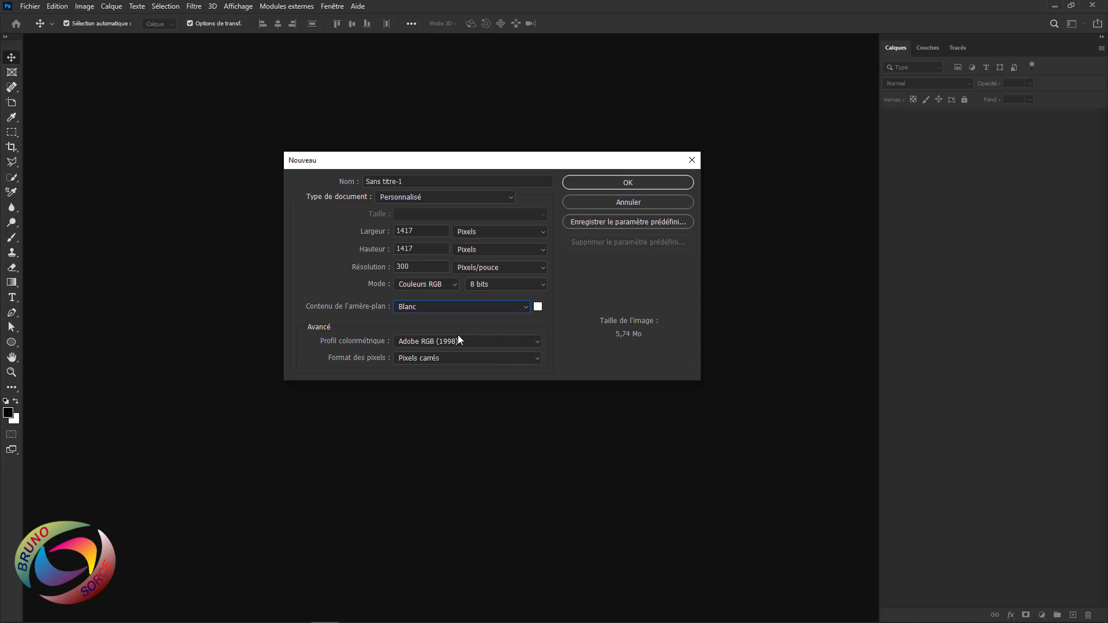
left_click(628, 183)
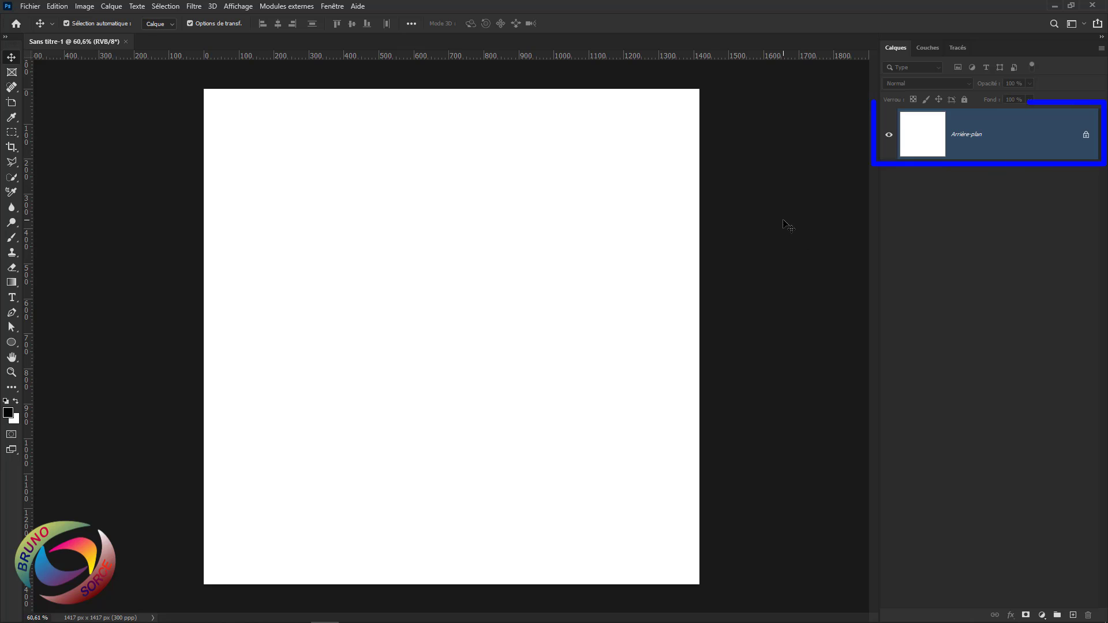
left_click(1086, 137)
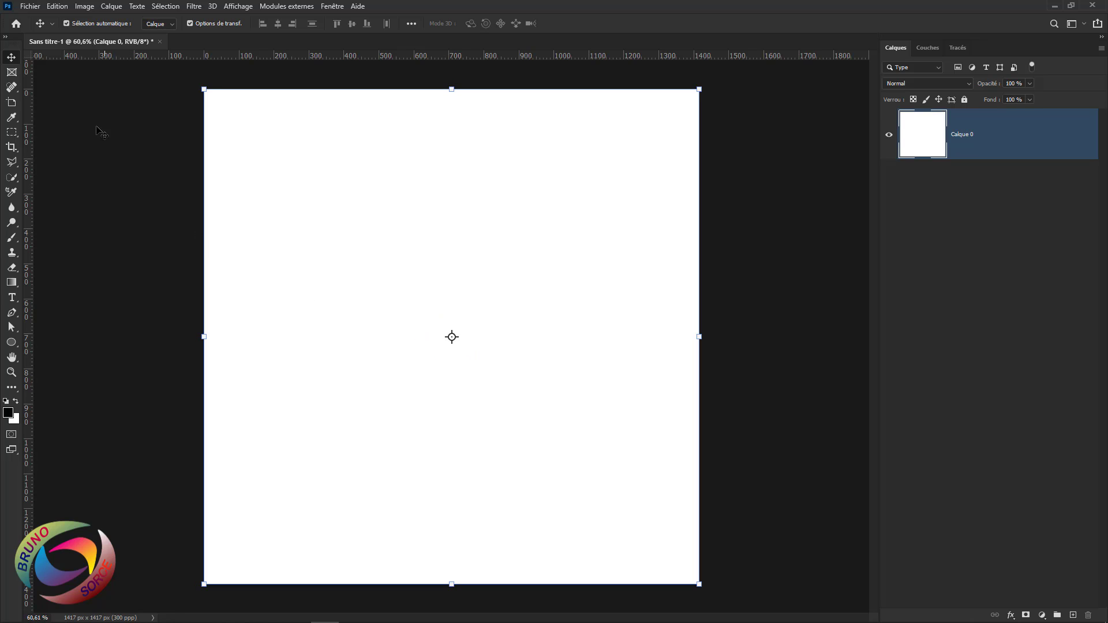
- Turn off the display of the reference point during transformations in the Tools preferences
left_click(57, 7)
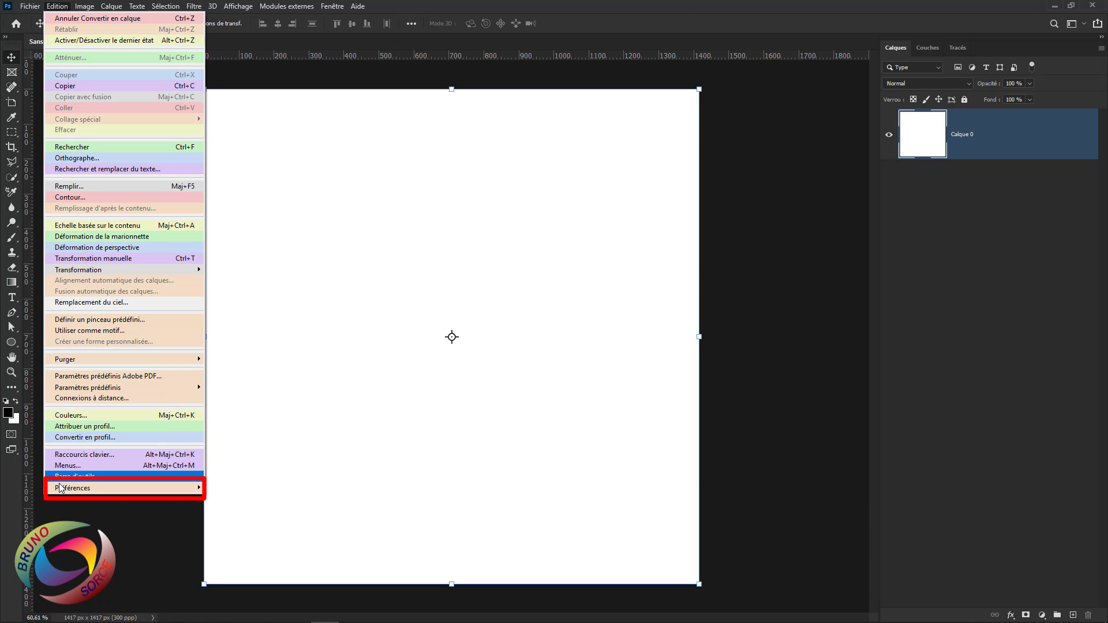
mouse_move(61, 487)
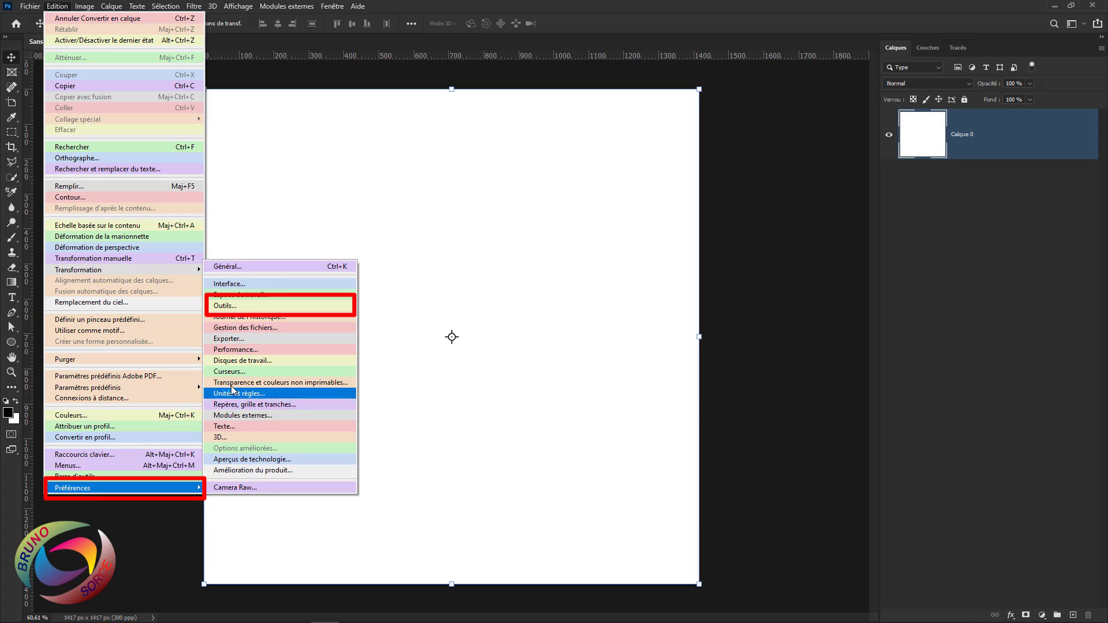
left_click(225, 306)
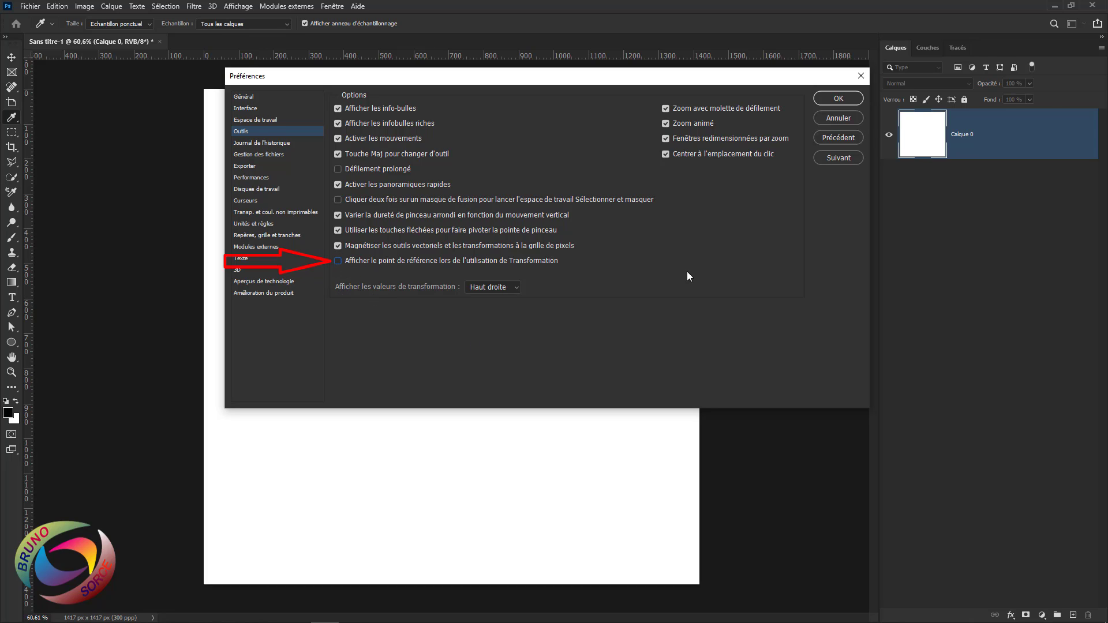
left_click(839, 99)
- Place one vertical and one horizontal guide crossing at the centre of the canvas
key("v")
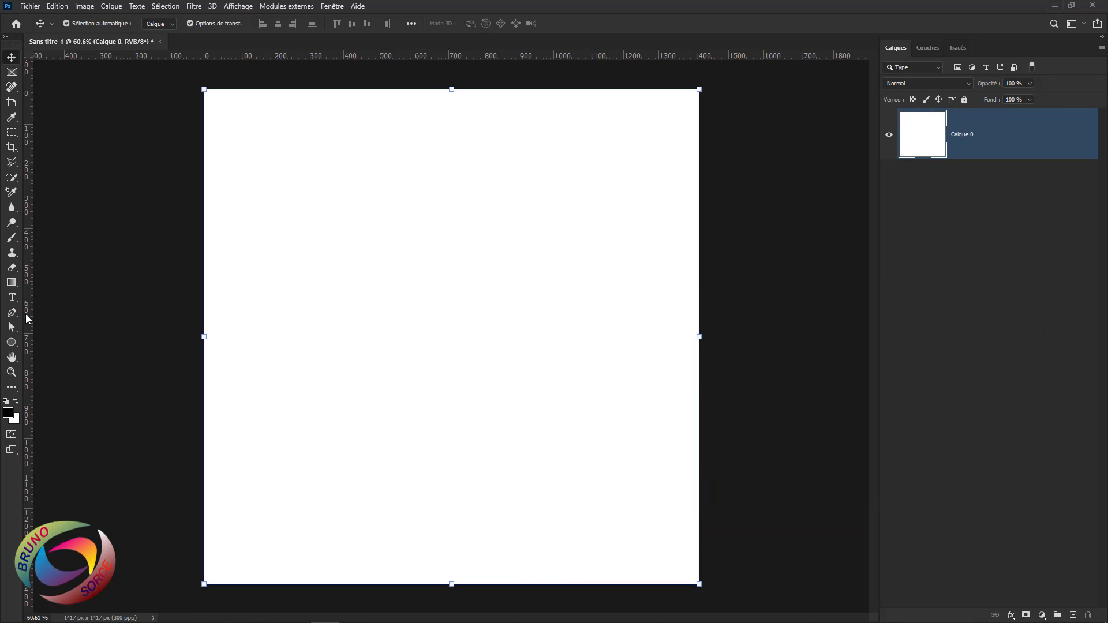
left_click_drag(27, 319, 451, 378)
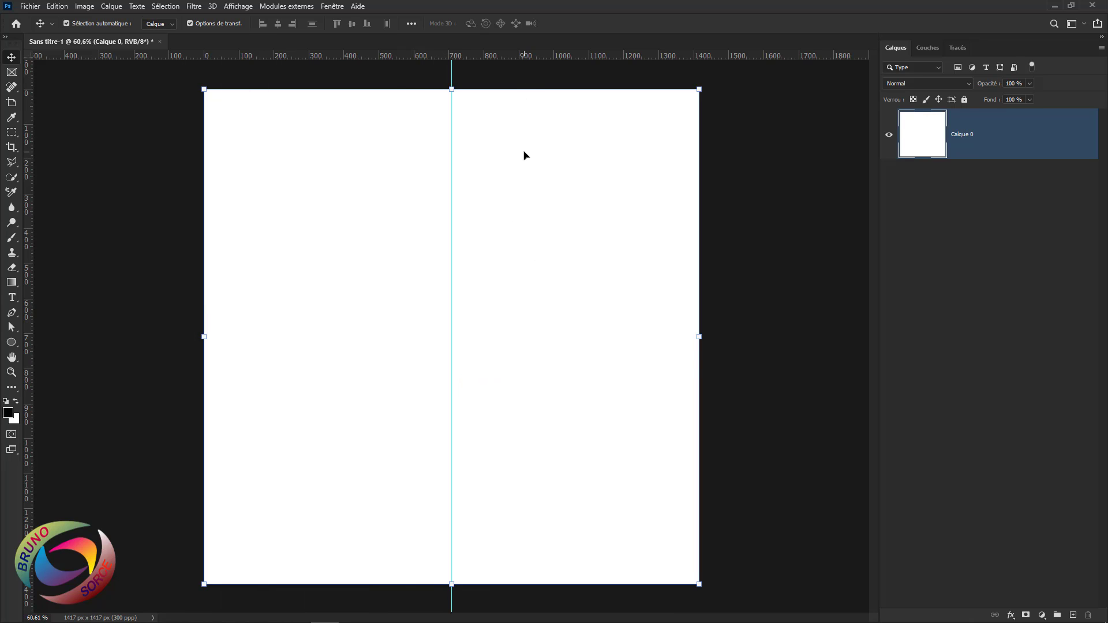
left_click_drag(528, 55, 529, 335)
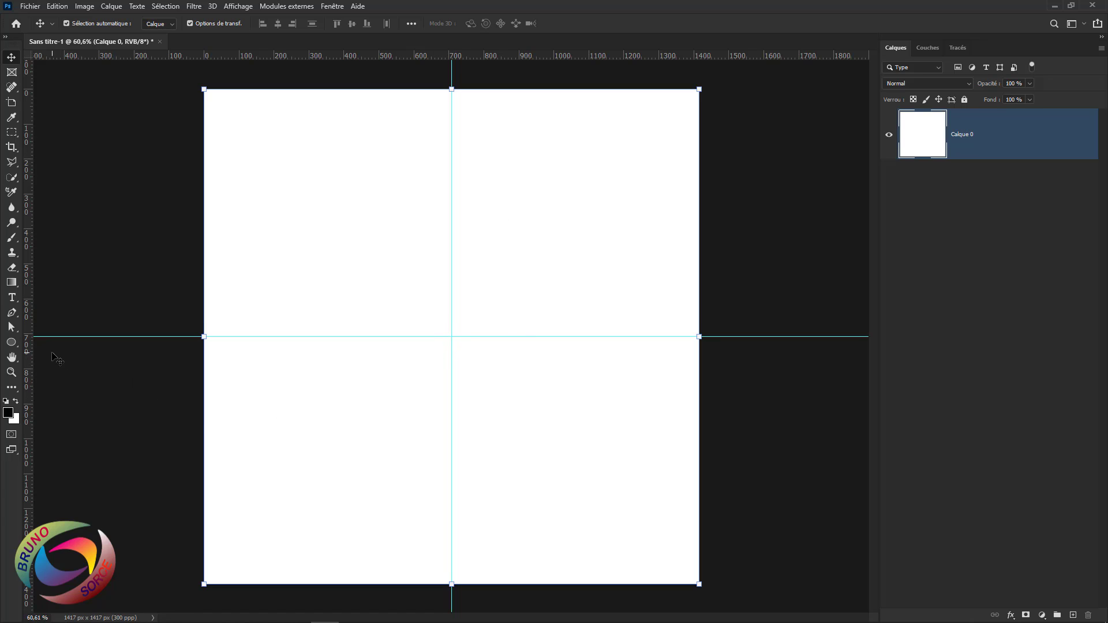
- Set up the Ellipse tool in Shape mode with a white fill, no stroke and a fixed 120 × 120 mm size from the centre
left_click(11, 342)
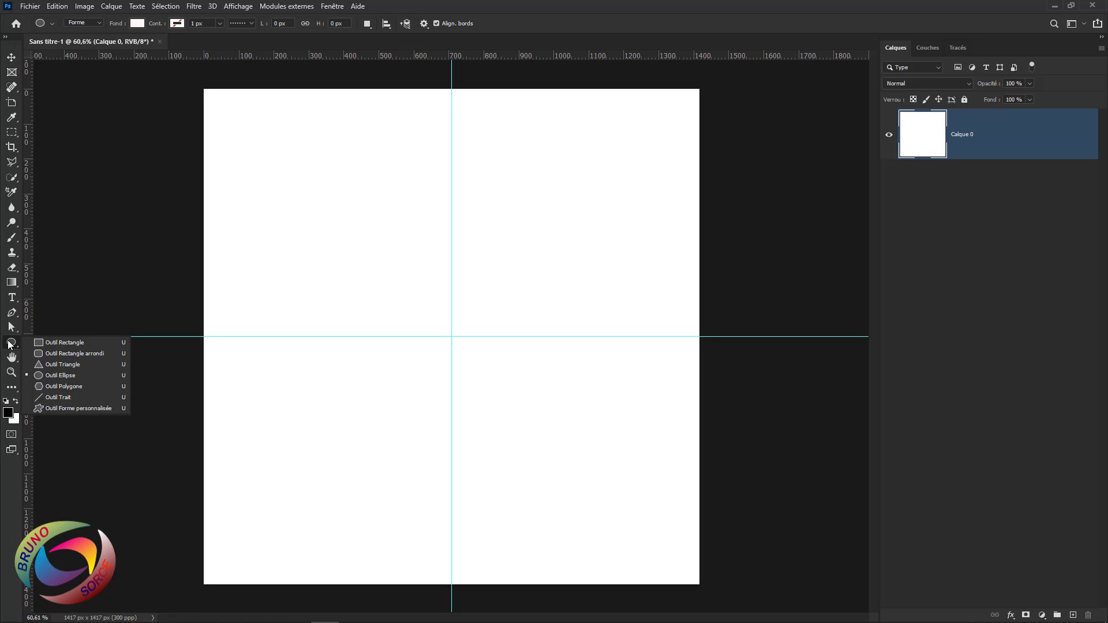
left_click(50, 376)
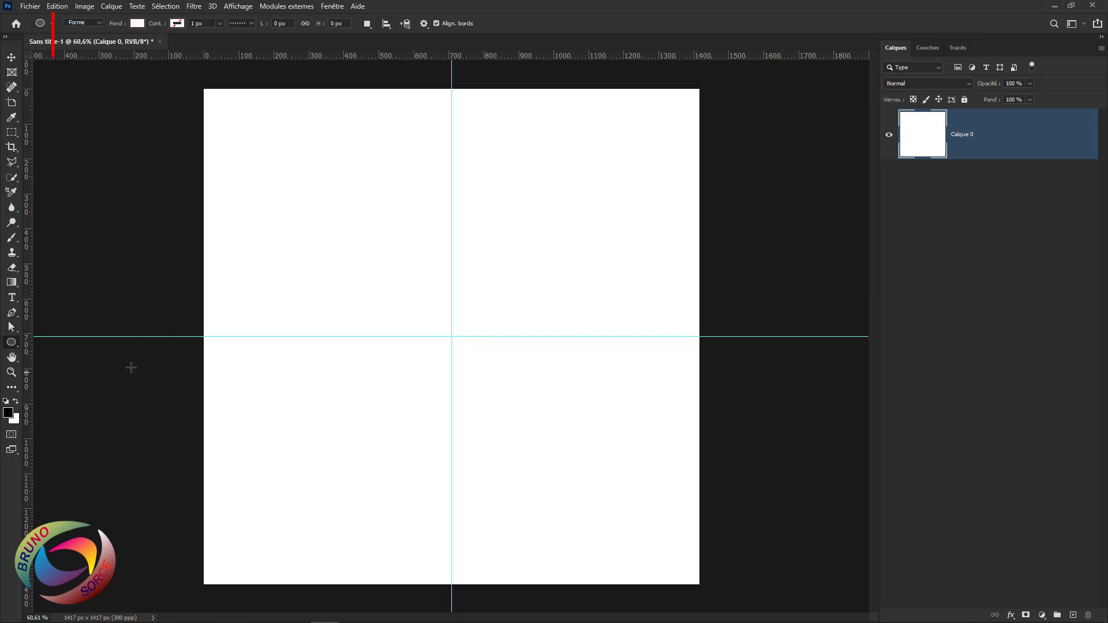
left_click(96, 24)
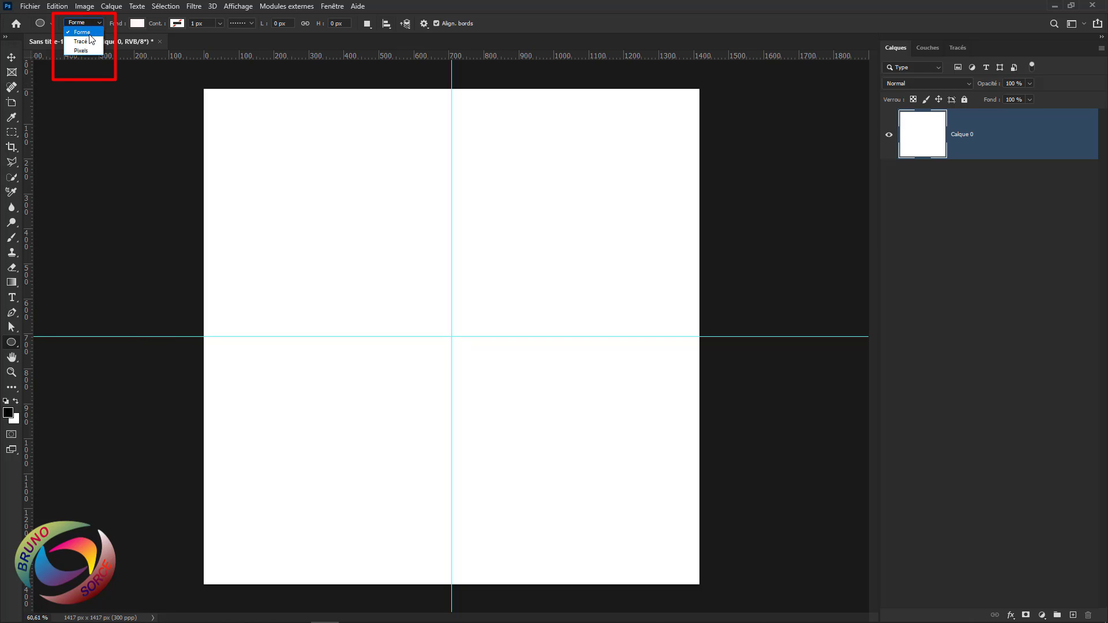
left_click(137, 24)
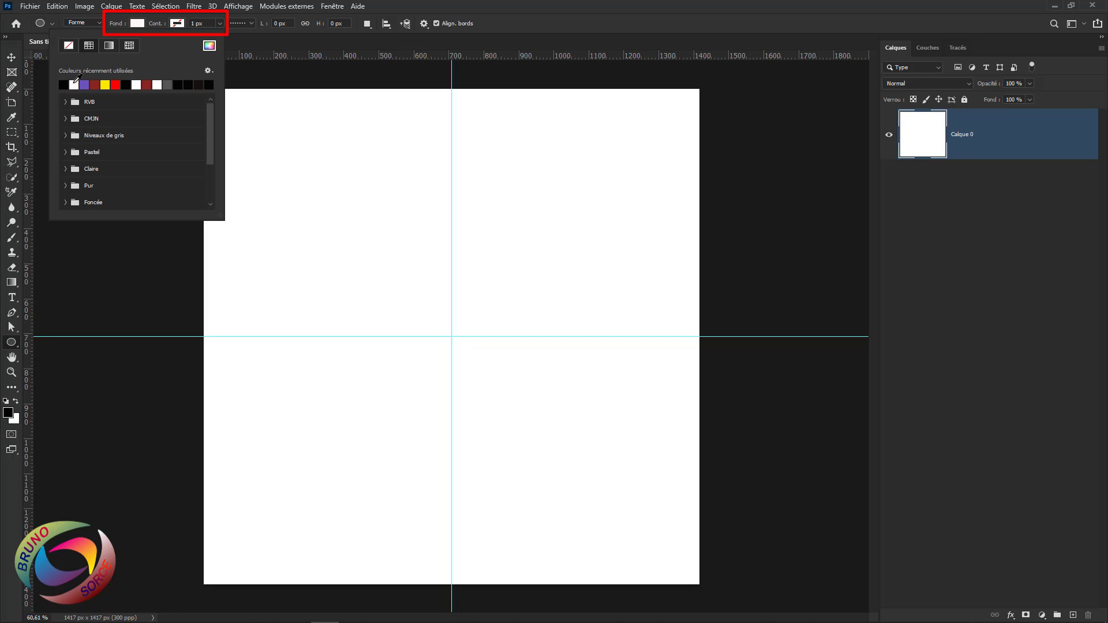
left_click(179, 26)
left_click(178, 25)
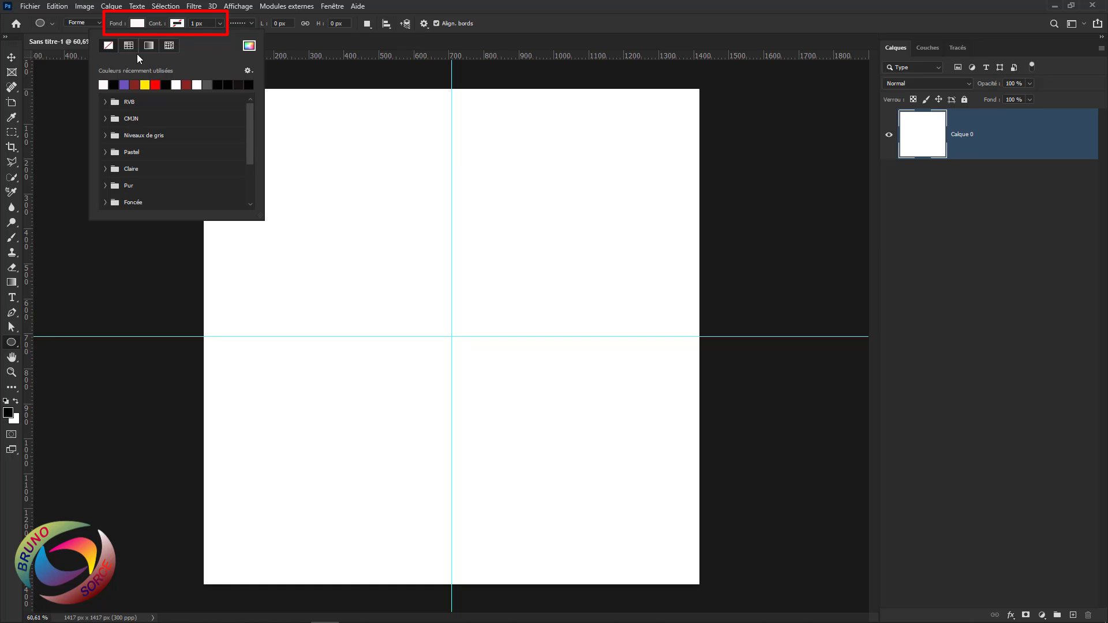
left_click(523, 31)
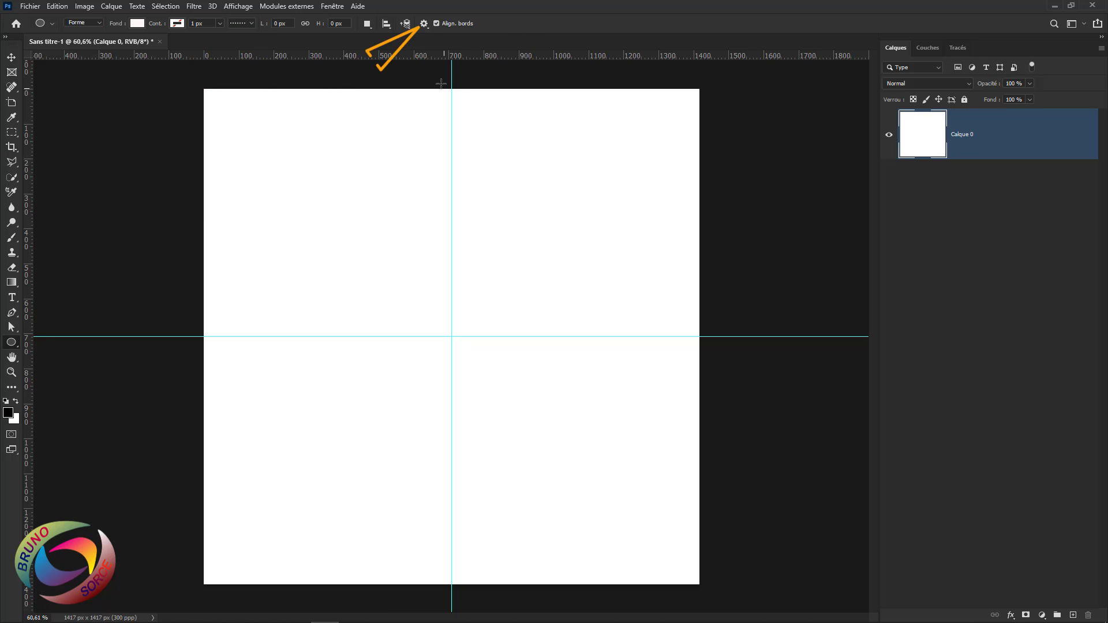
left_click(424, 24)
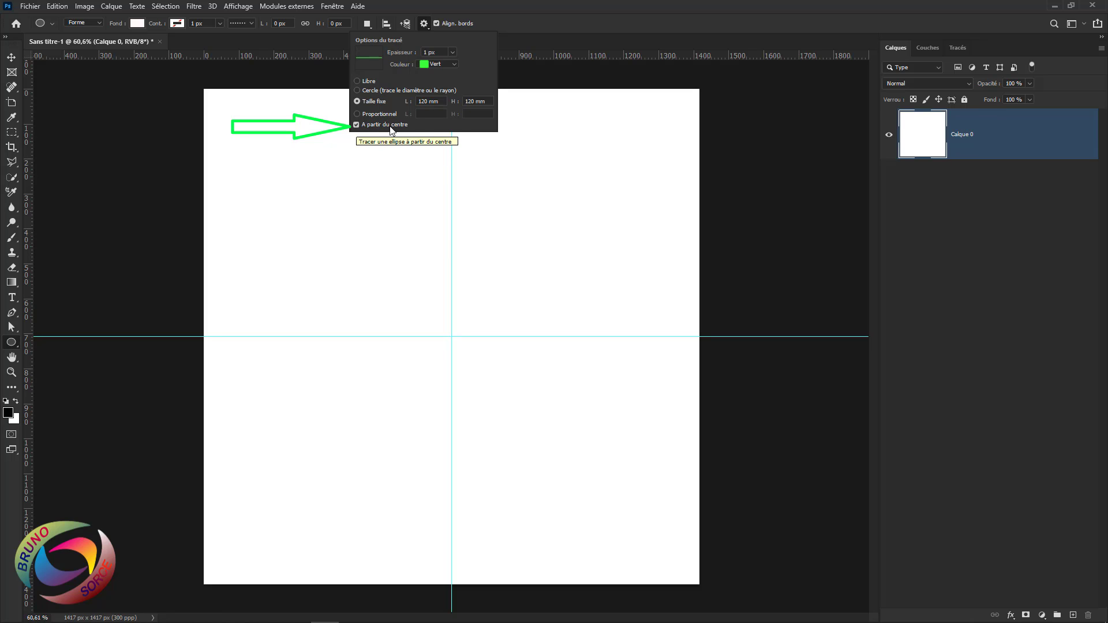
left_click(553, 28)
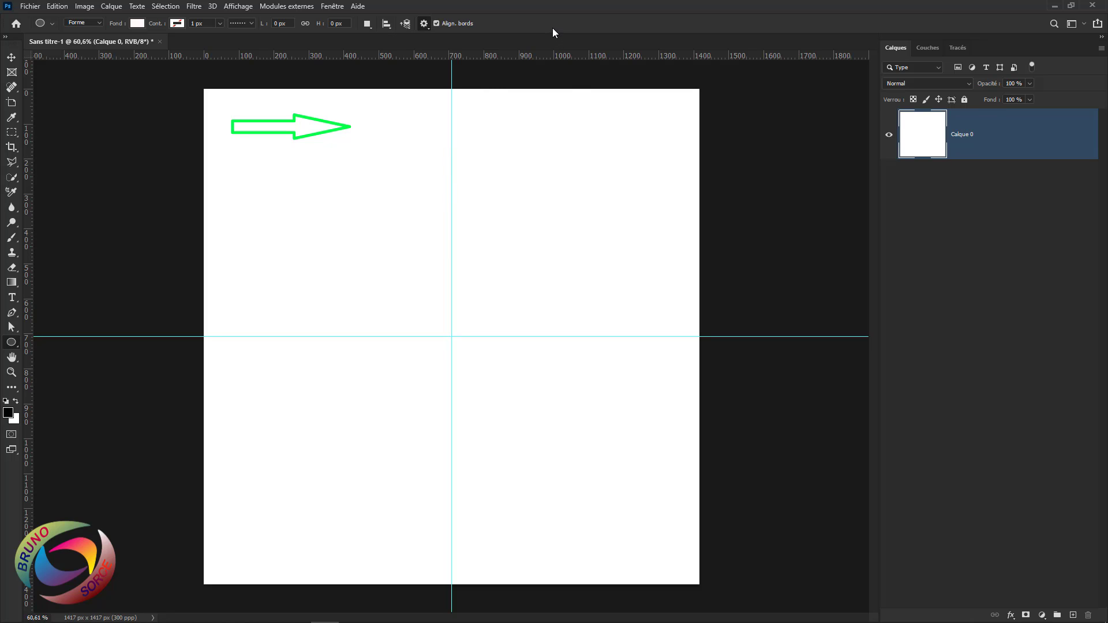
- Create a 120 mm wide and 120 mm high ellipse centred on the intersection of the guides
left_click(451, 336)
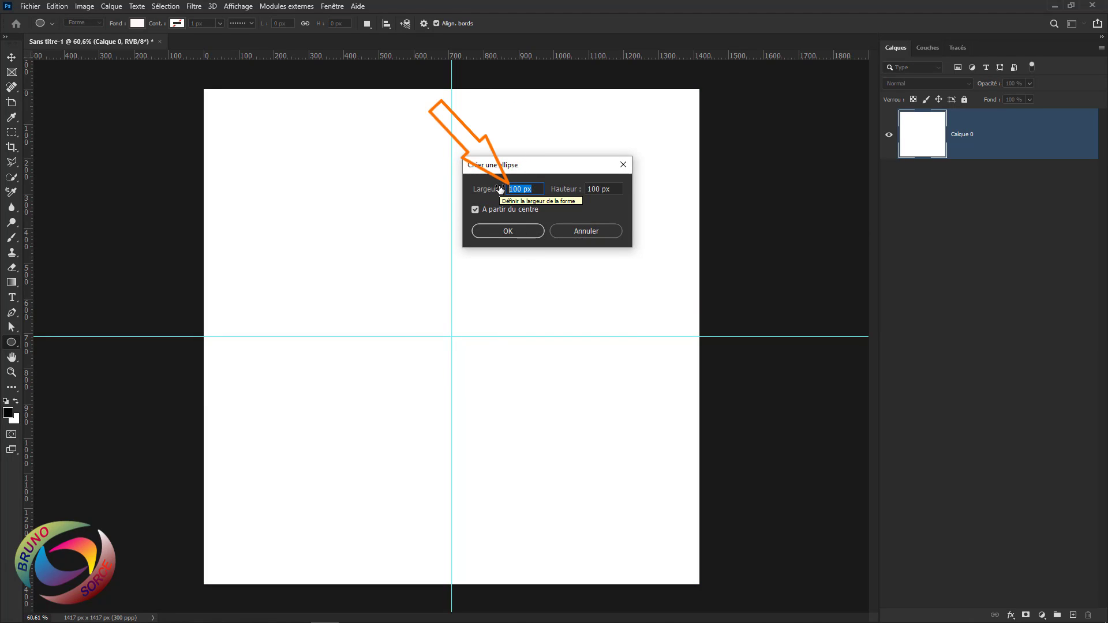
type("120 ")
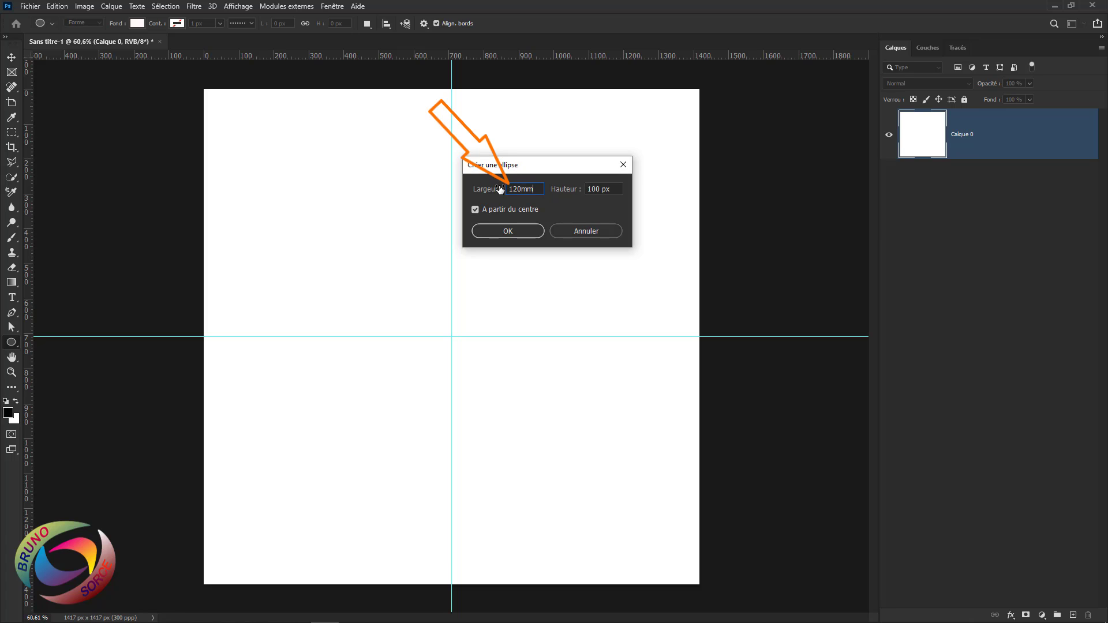
type("mm")
key("Tab")
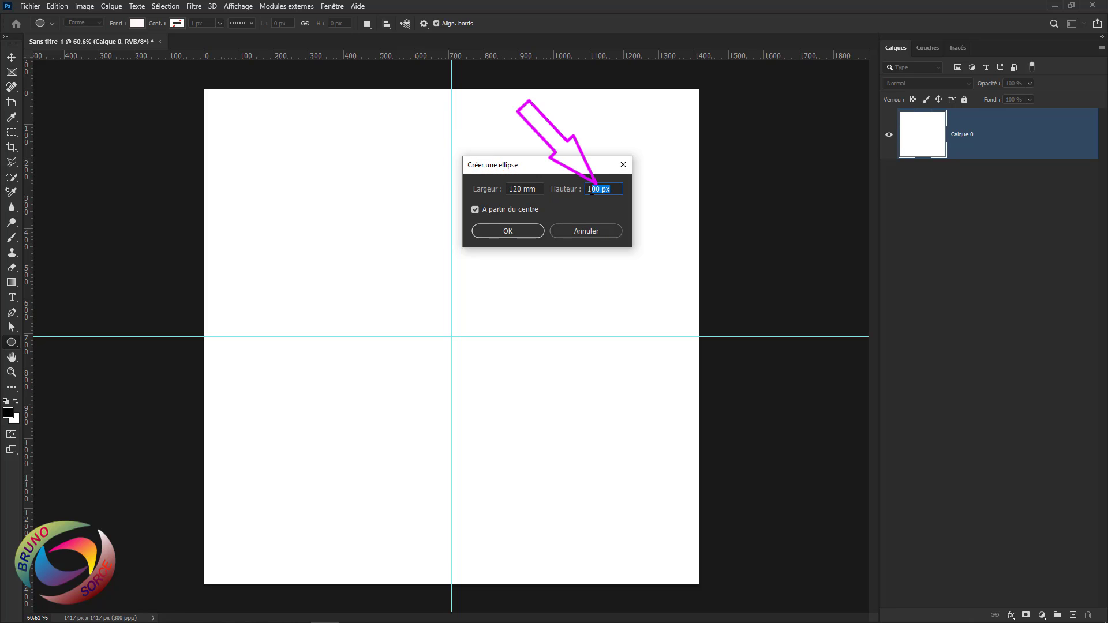
type("120mm")
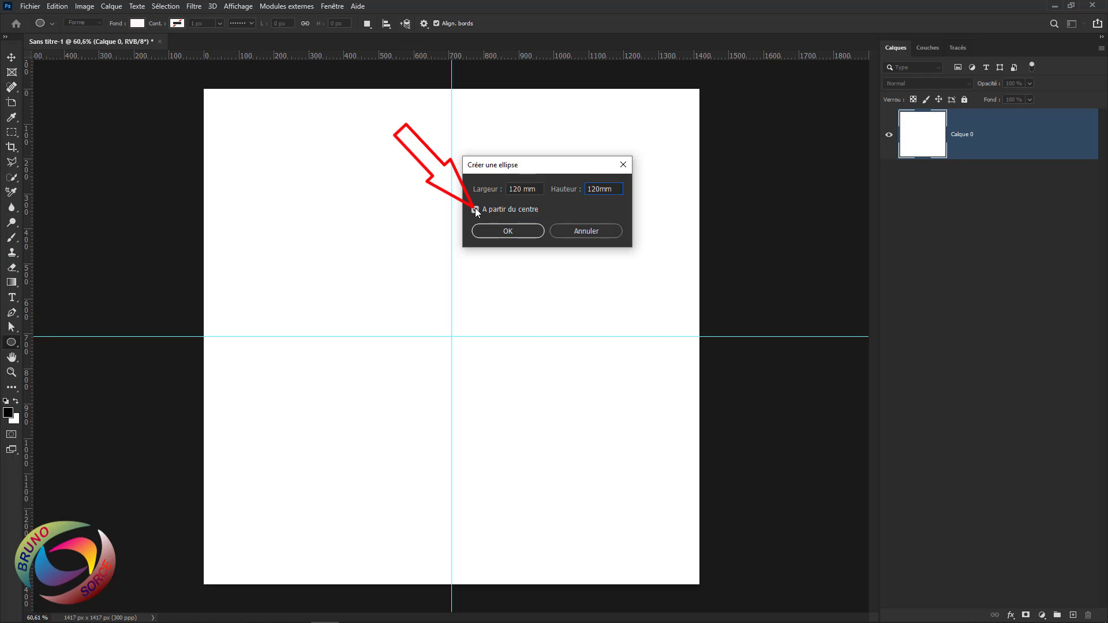
left_click(507, 230)
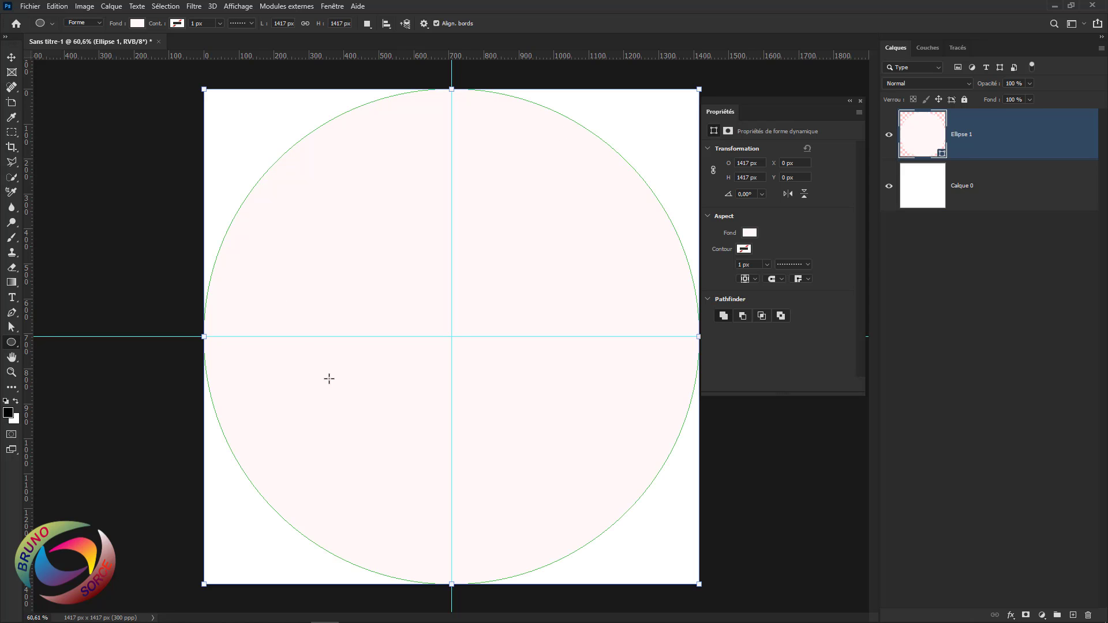
left_click(860, 101)
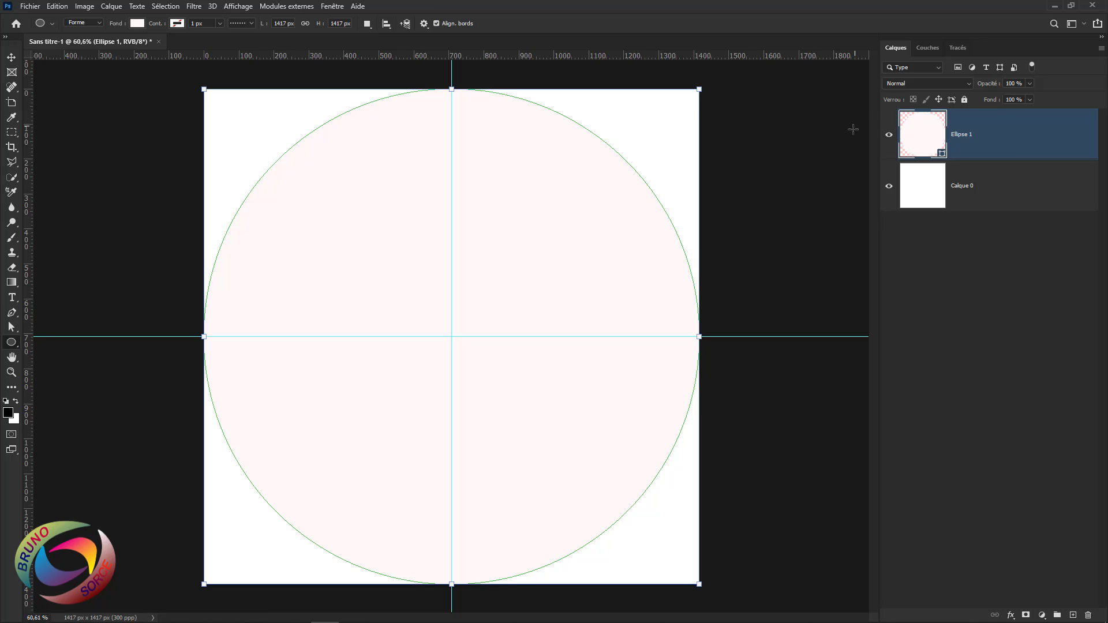
- Create a second ellipse 117 mm wide and 117 mm high, centred on the intersection of the guides
left_click(889, 188)
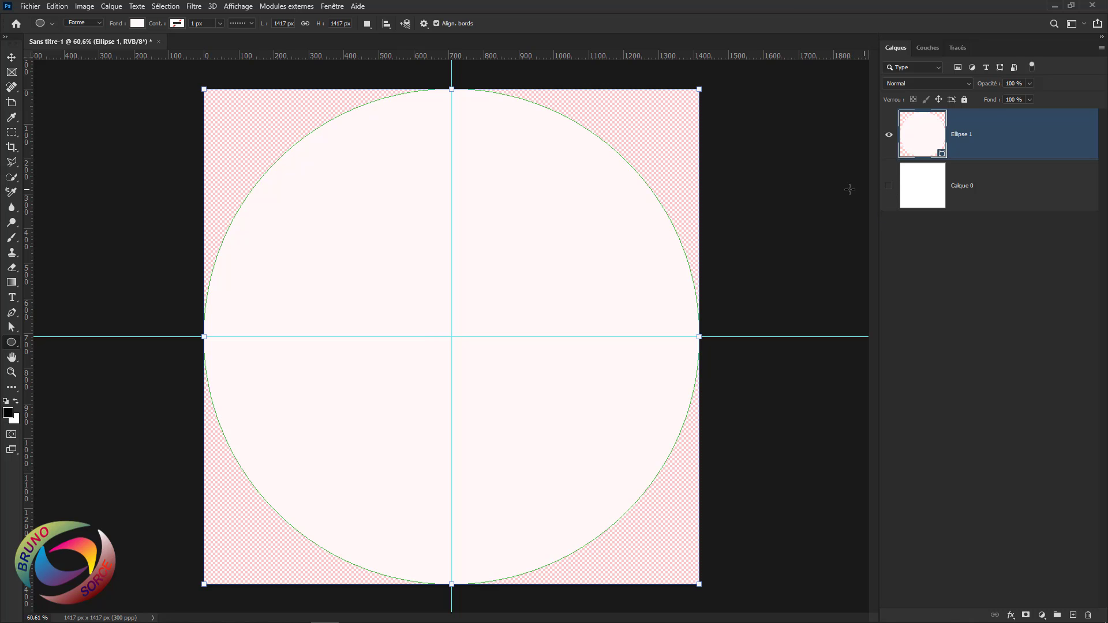
left_click(890, 188)
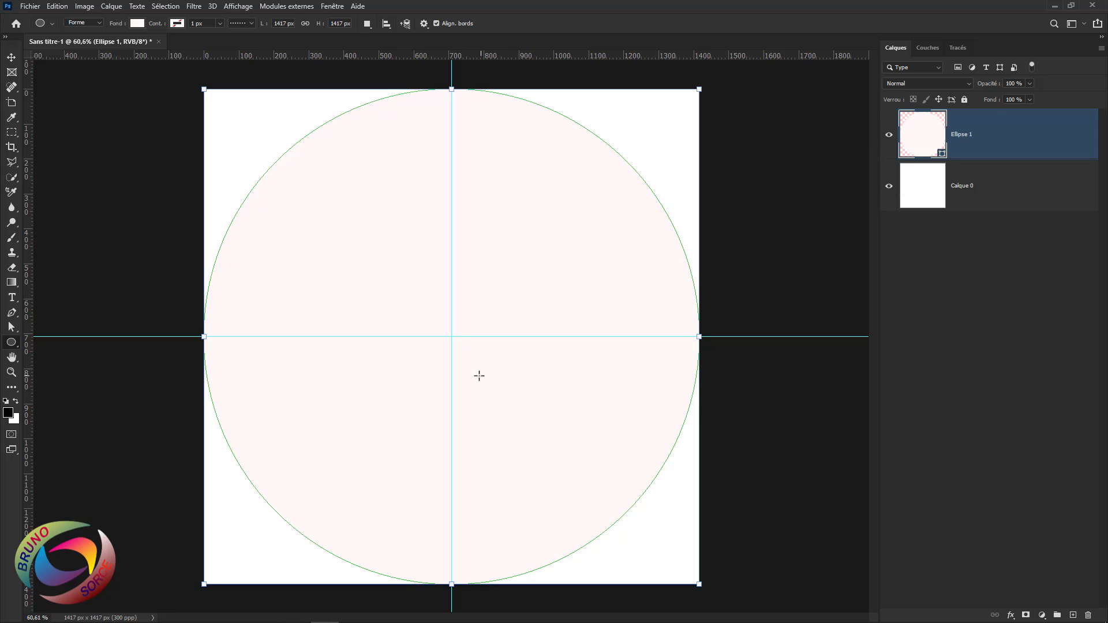
left_click(452, 337)
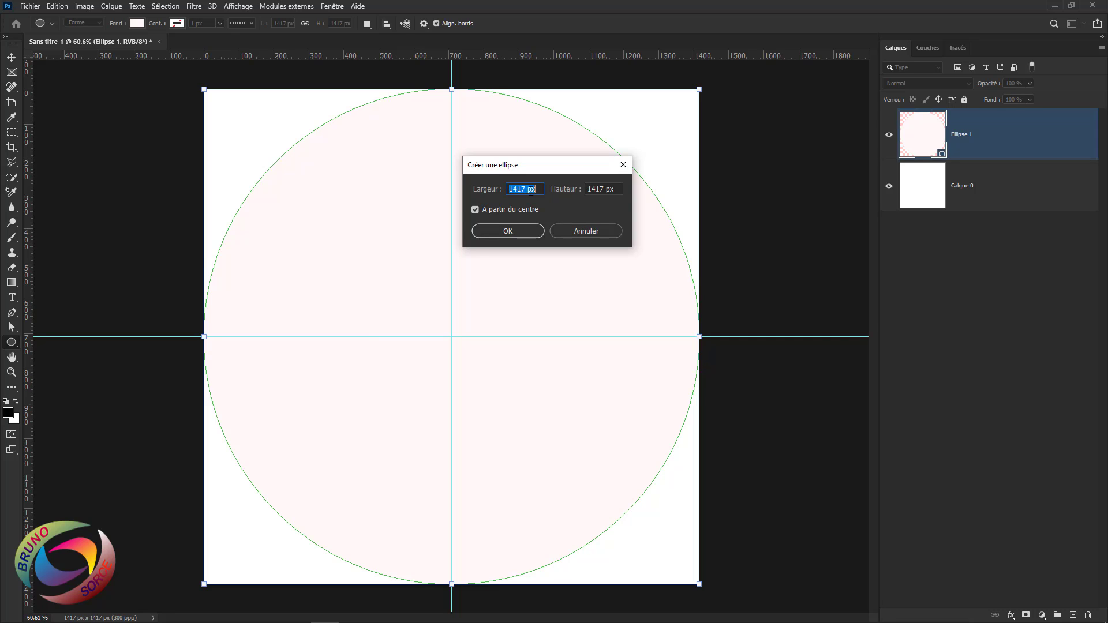
type("117mm")
left_click(620, 190)
type("117mm")
left_click(508, 231)
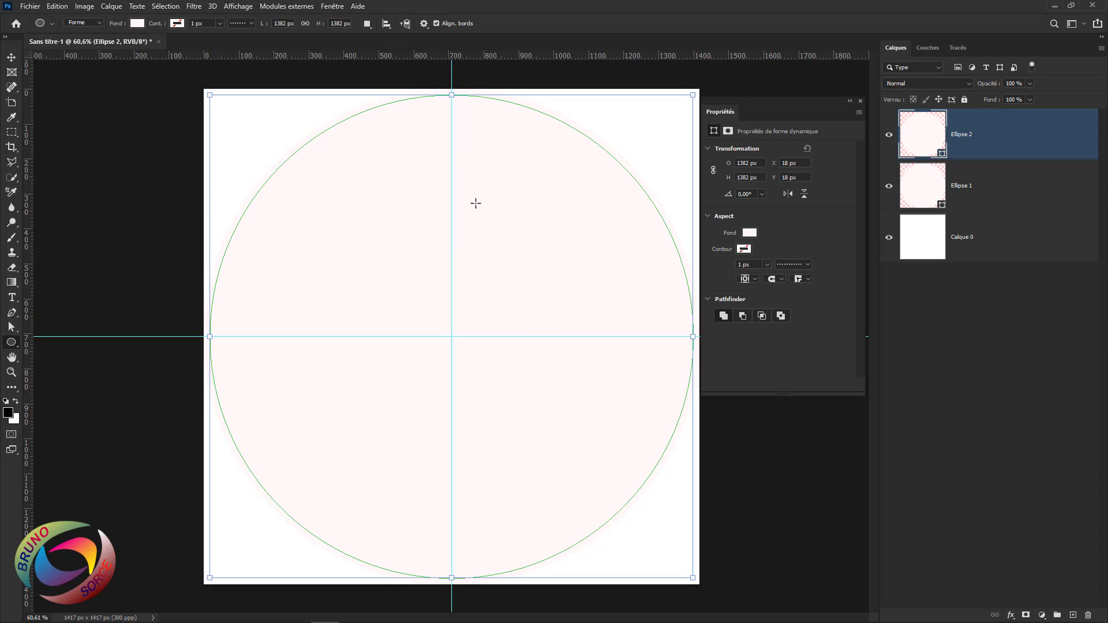
left_click(861, 102)
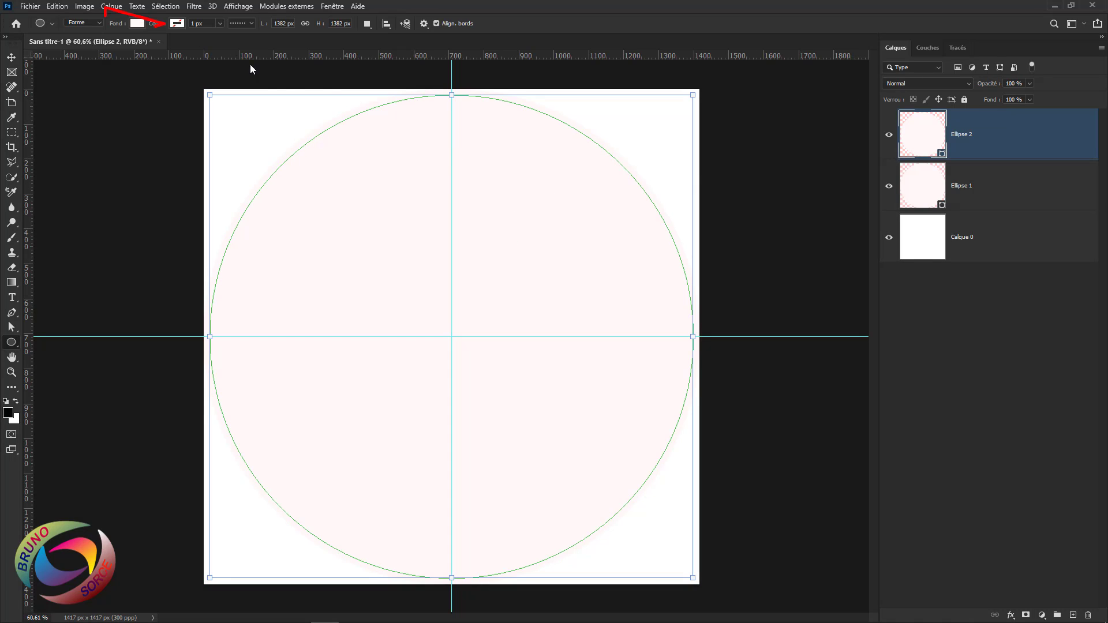
- Give the 117 mm ellipse a black stroke with a width of 1 px
left_click(177, 24)
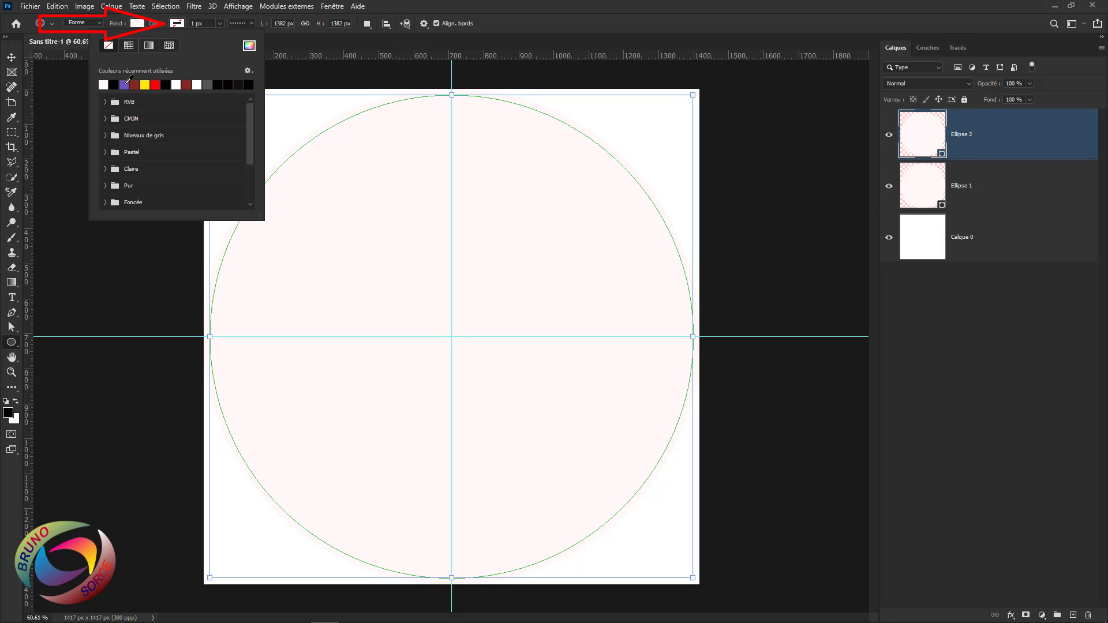
left_click(113, 85)
left_click(199, 24)
left_click_drag(209, 24, 186, 24)
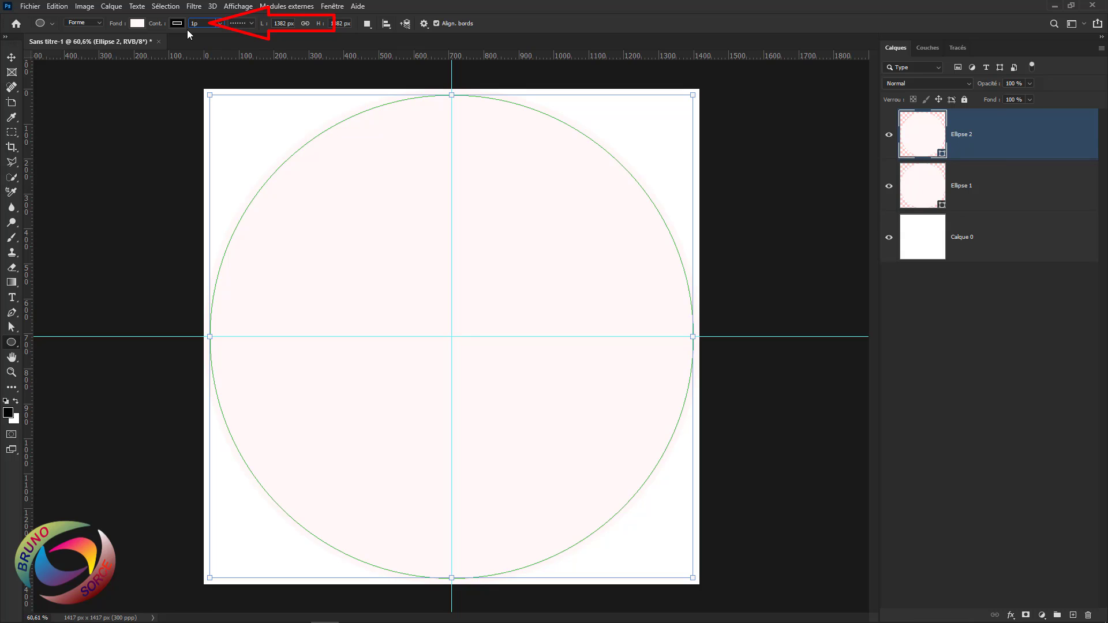
type("1px")
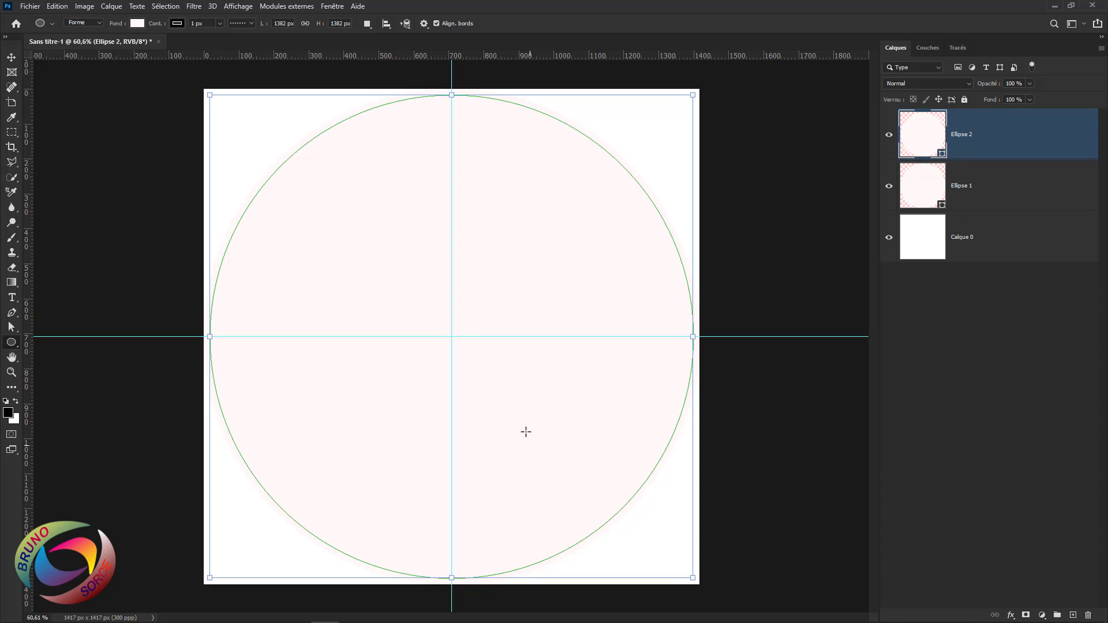
- Create a third ellipse 18 mm wide and 18 mm high, centred on the intersection of the guides
left_click(452, 337)
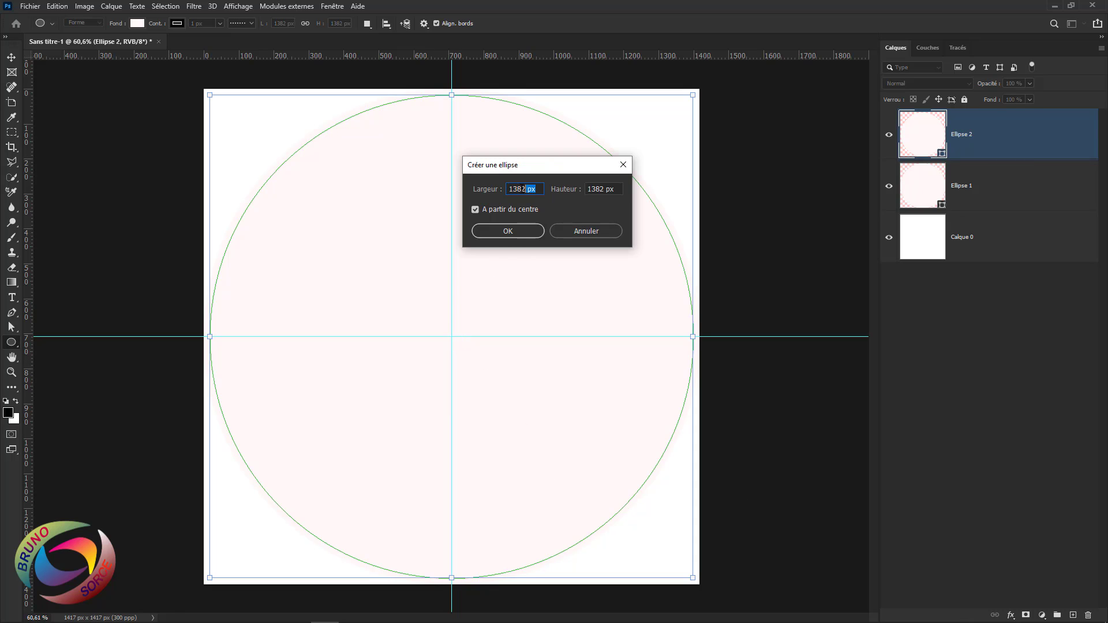
type("1")
left_click_drag(617, 193, 561, 184)
type("18mm")
left_click(508, 231)
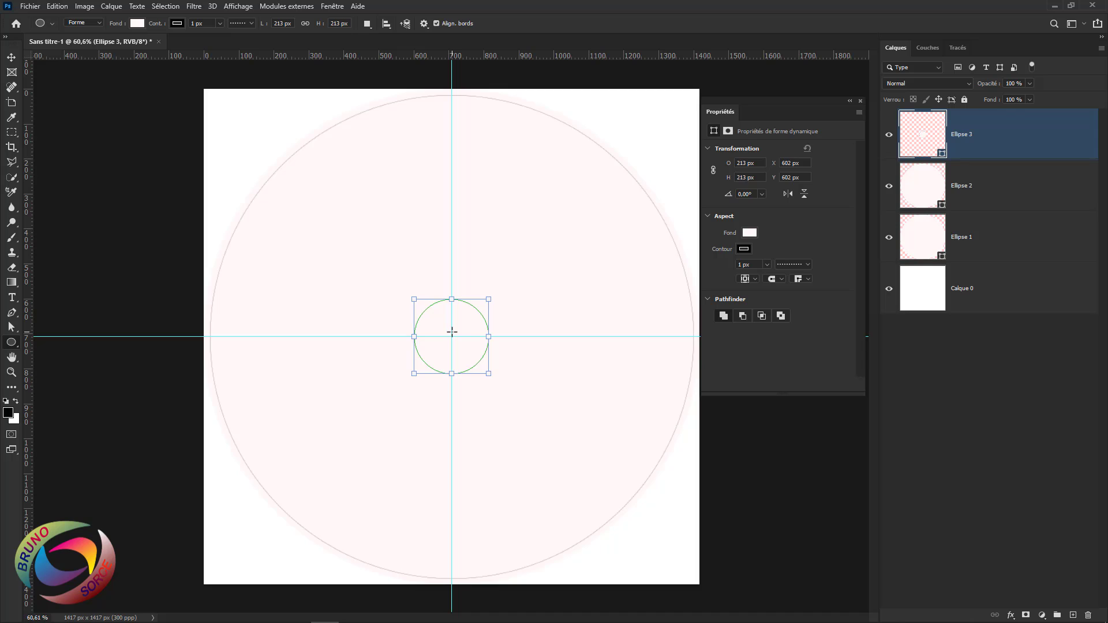
left_click(861, 101)
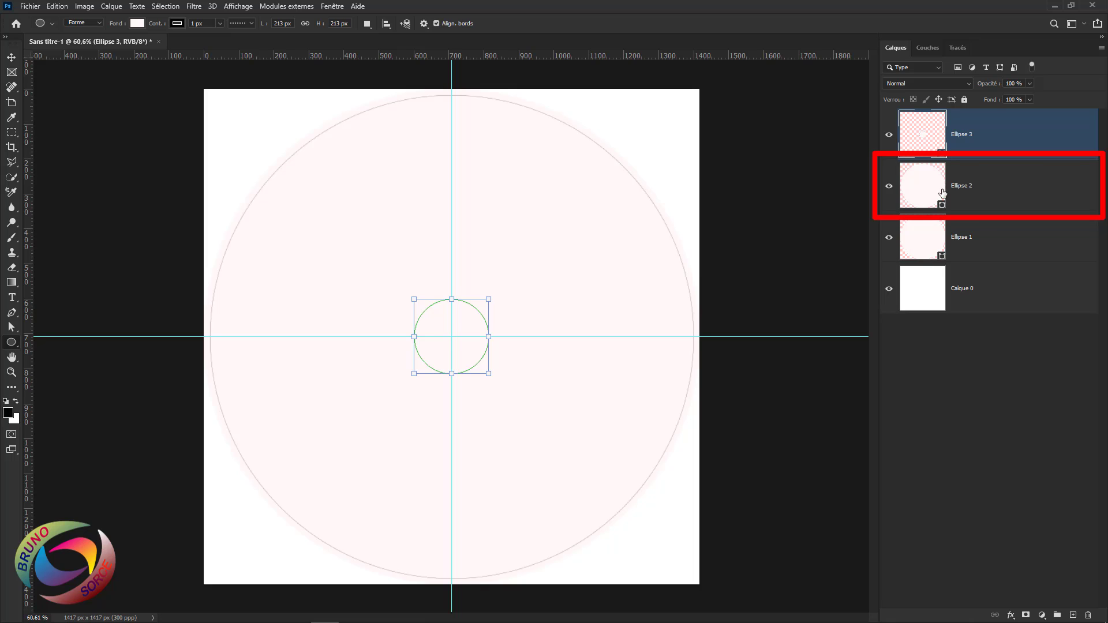
- Place the piano image directly above the Ellipse 2 layer and clip it to that ellipse
left_click(983, 193)
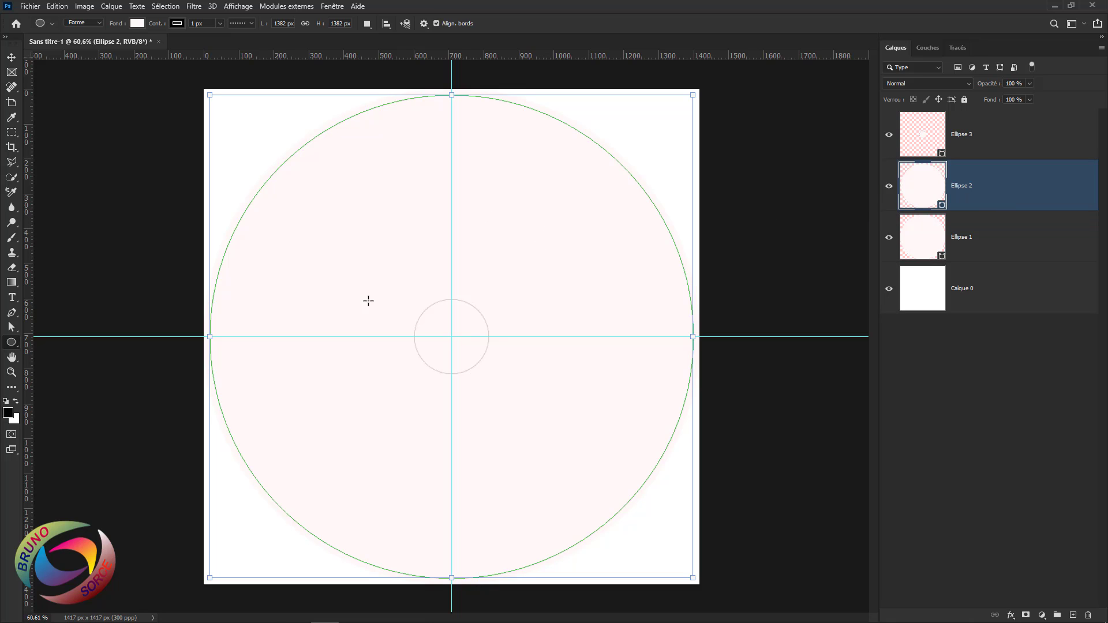
left_click(30, 7)
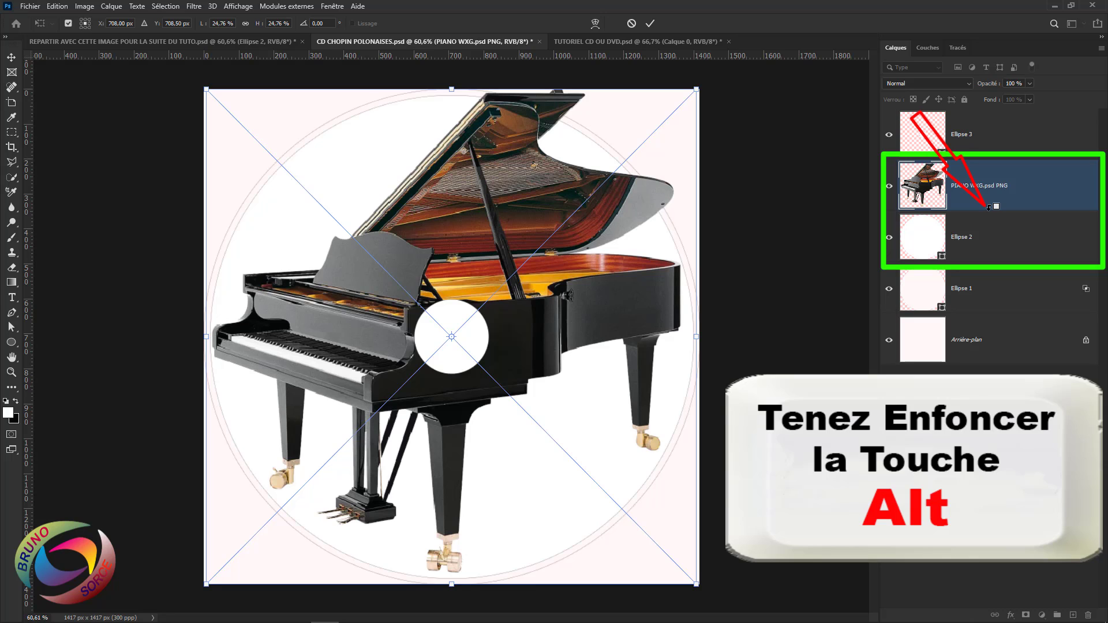
key("Return")
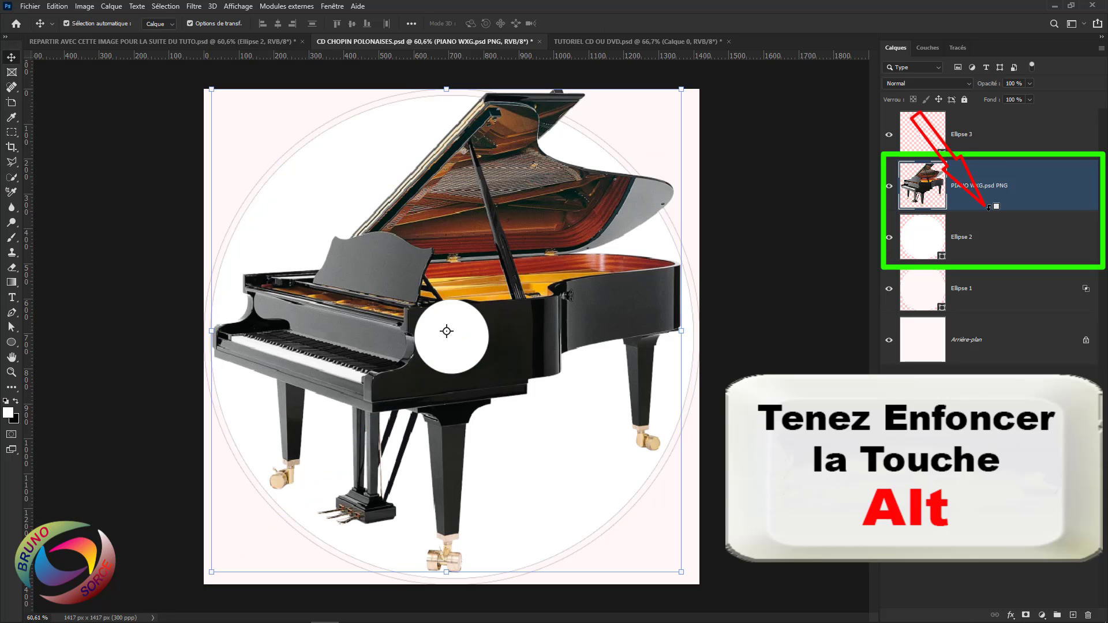
left_click(989, 206, "alt")
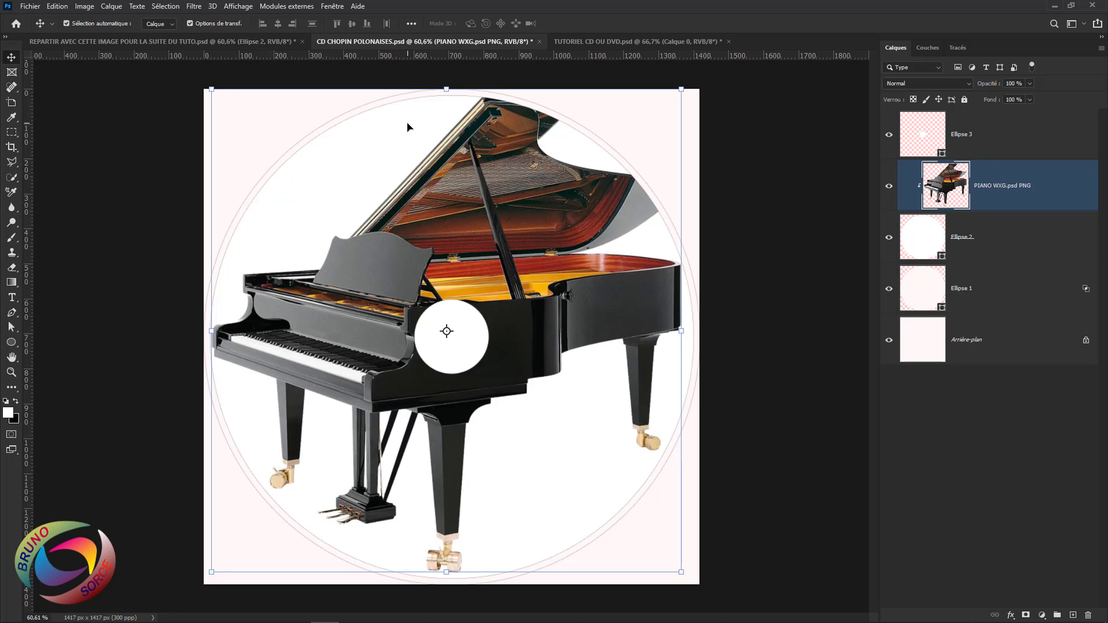
- Scale the piano image down proportionally from its centre to fit inside the disc, and move it slightly downward
key("v")
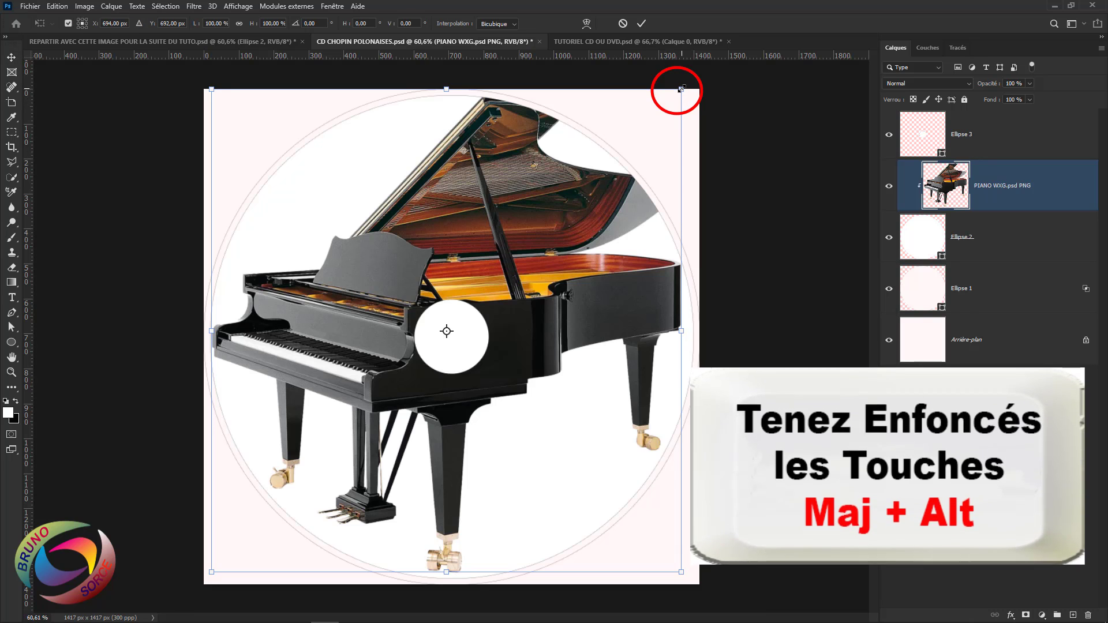
left_click_drag(681, 89, 633, 126)
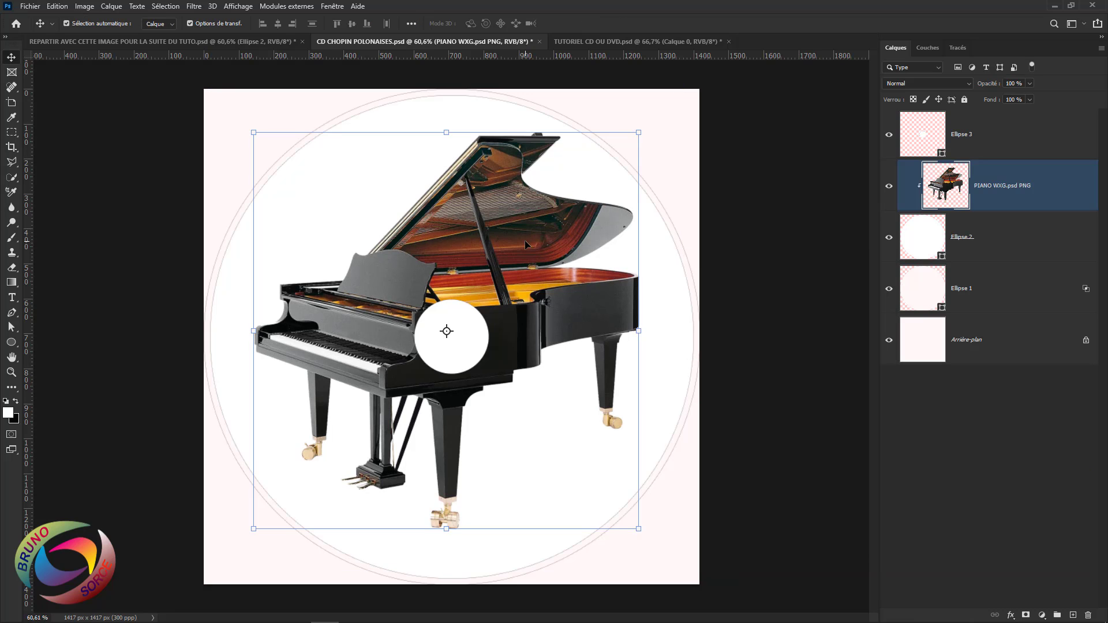
key("Return")
mouse_move(521, 231)
left_mouse_down()
mouse_move(501, 246)
mouse_move(490, 214)
mouse_move(525, 203)
mouse_move(533, 234)
mouse_move(522, 244)
left_mouse_up()
left_click(796, 250)
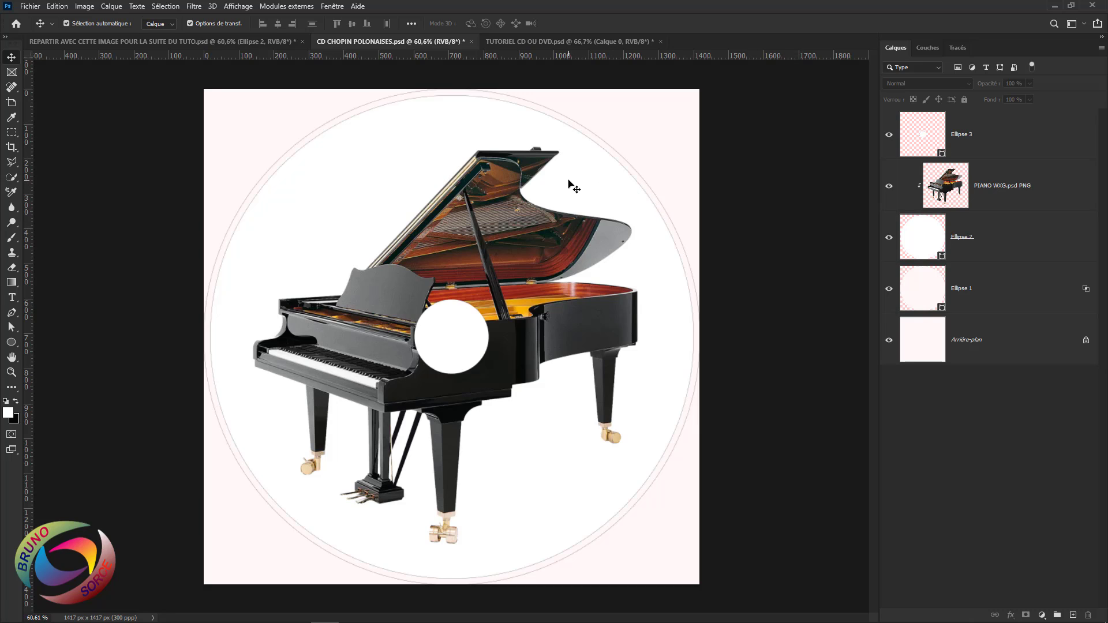
- Add a new layer between Ellipse 2 and the piano image and fill it with the white foreground colour
left_click(1004, 238)
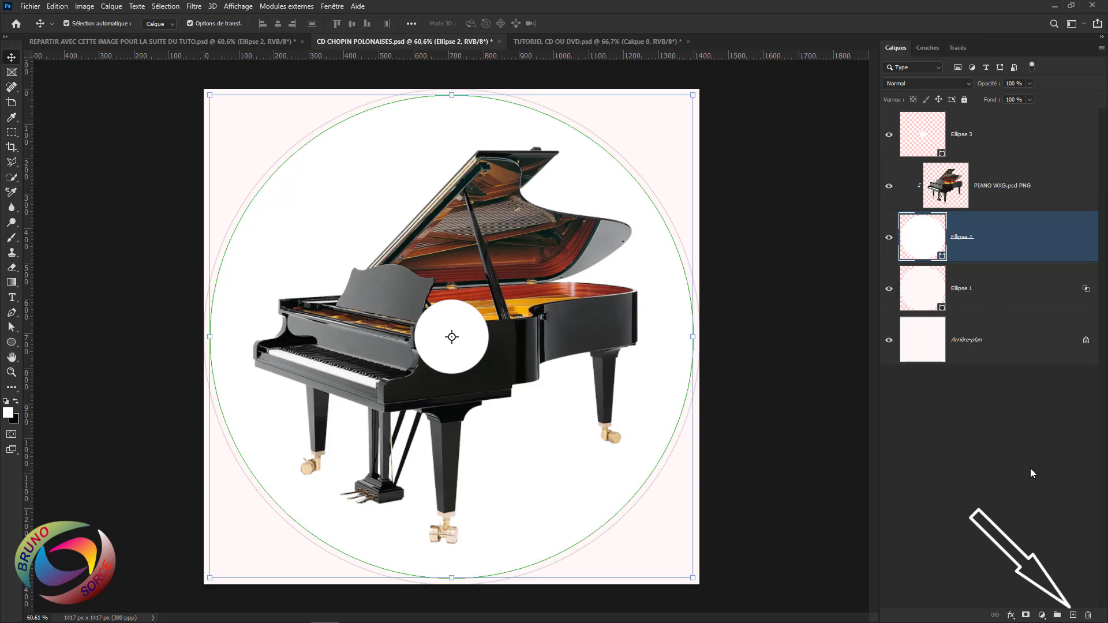
left_click(1073, 616)
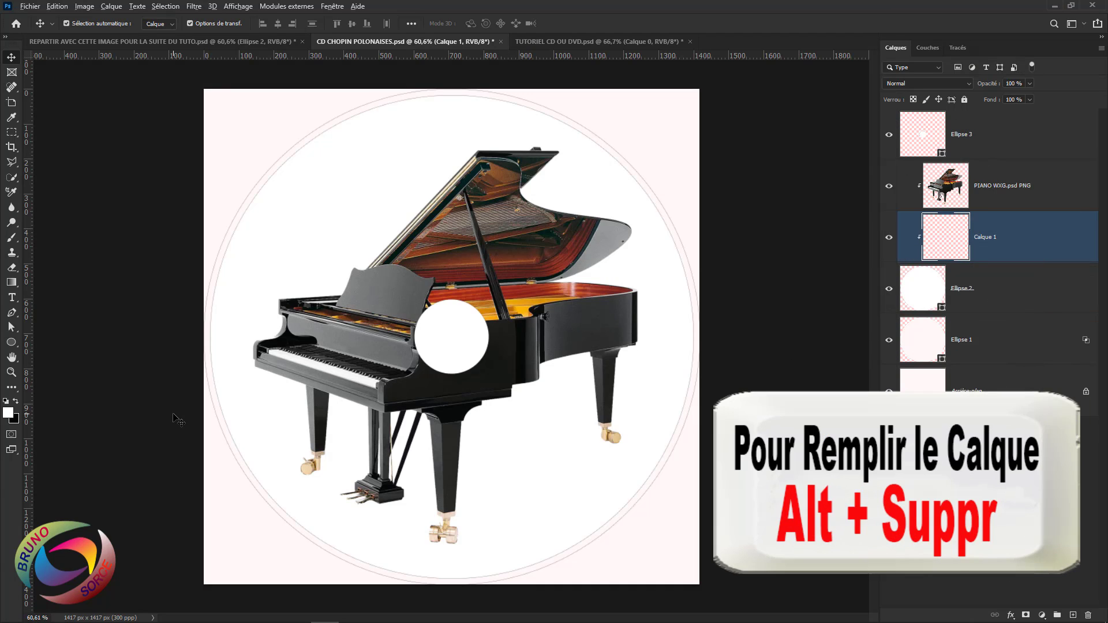
key("alt+Delete")
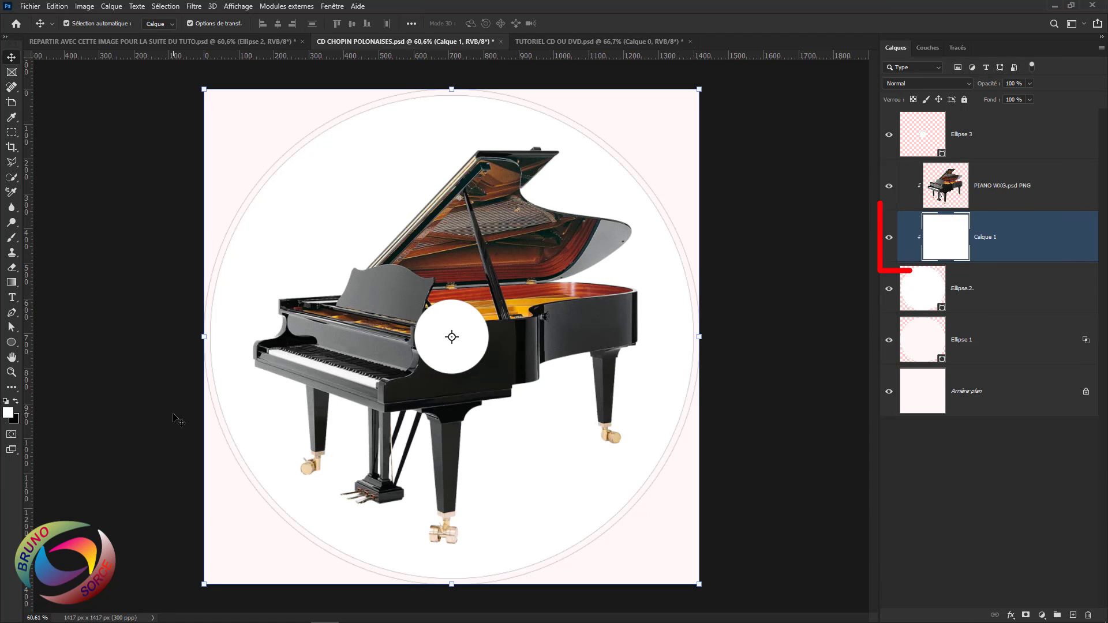
- Try a bright blue colour overlay in the layer style of Calque 1, and turn the overlay off again
double_click(1079, 246)
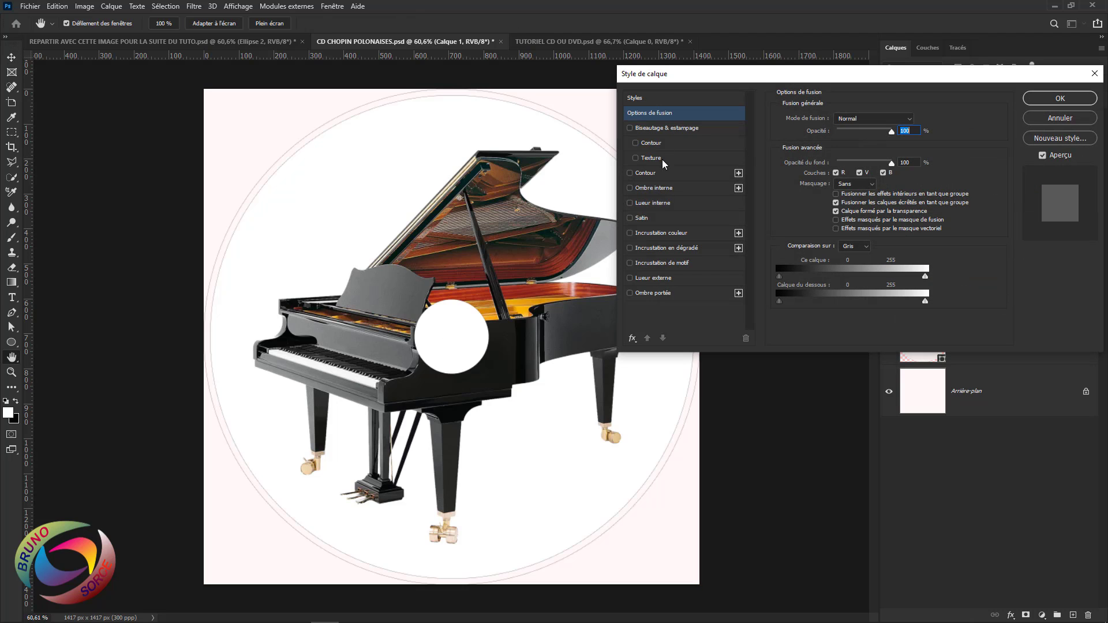
left_click(659, 234)
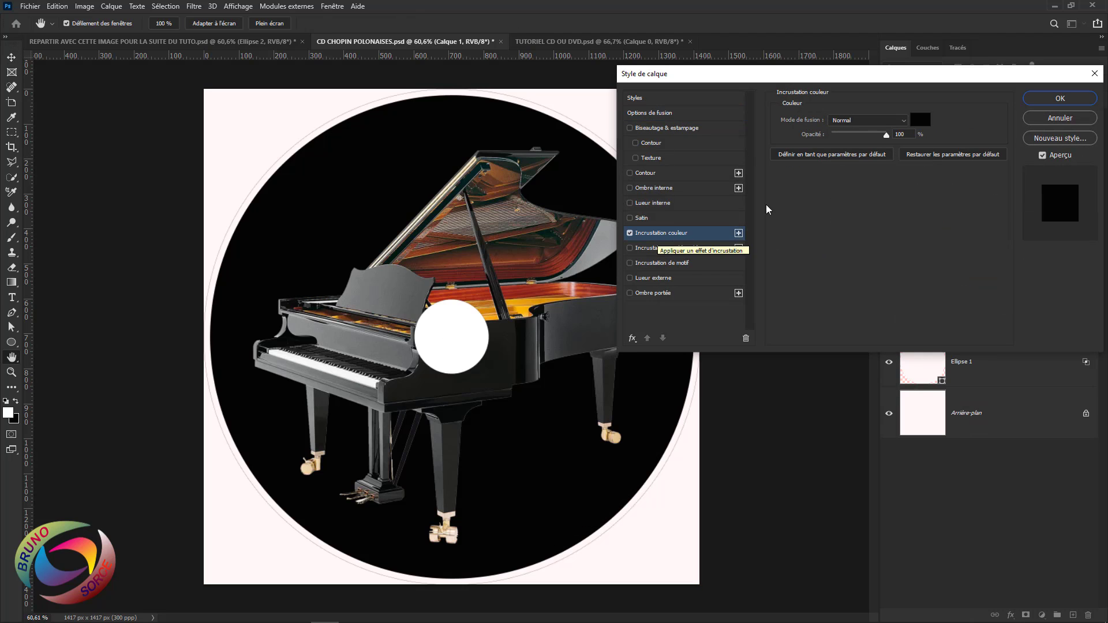
left_click(918, 122)
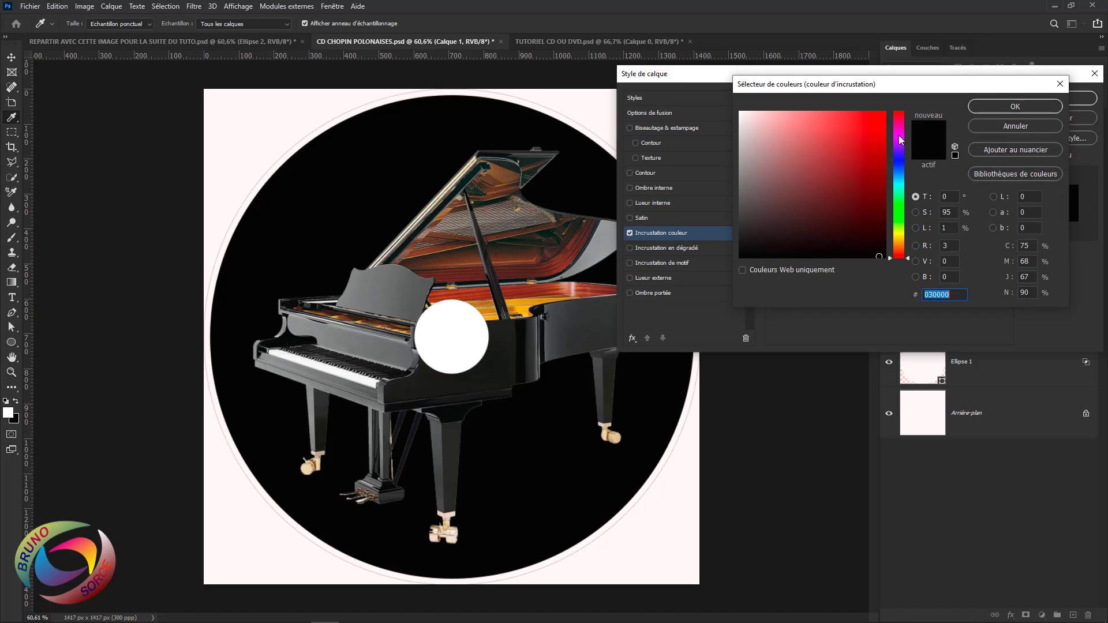
left_click(896, 178)
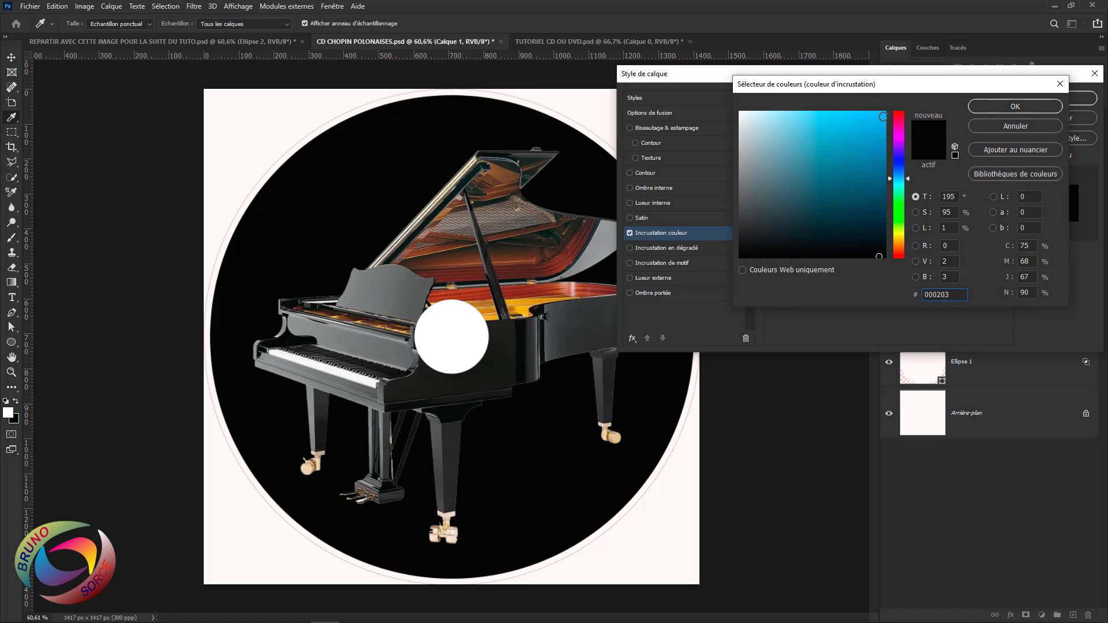
left_click(882, 115)
left_click(980, 108)
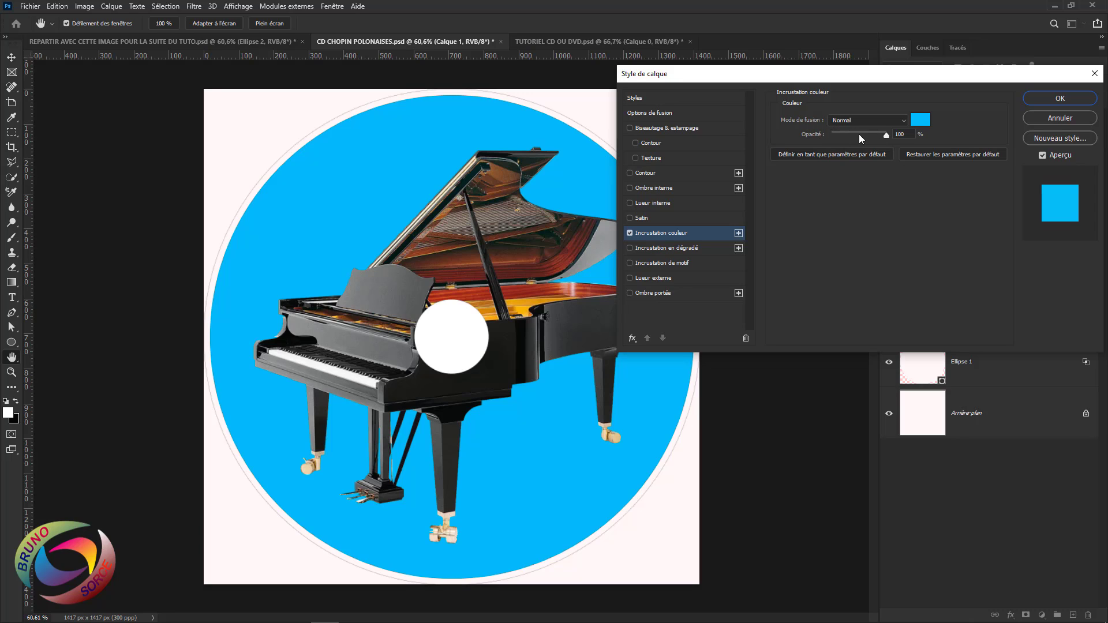
left_click(630, 233)
- Try a gradient overlay and a pattern overlay on Calque 1, disabling each after previewing it
left_click(654, 246)
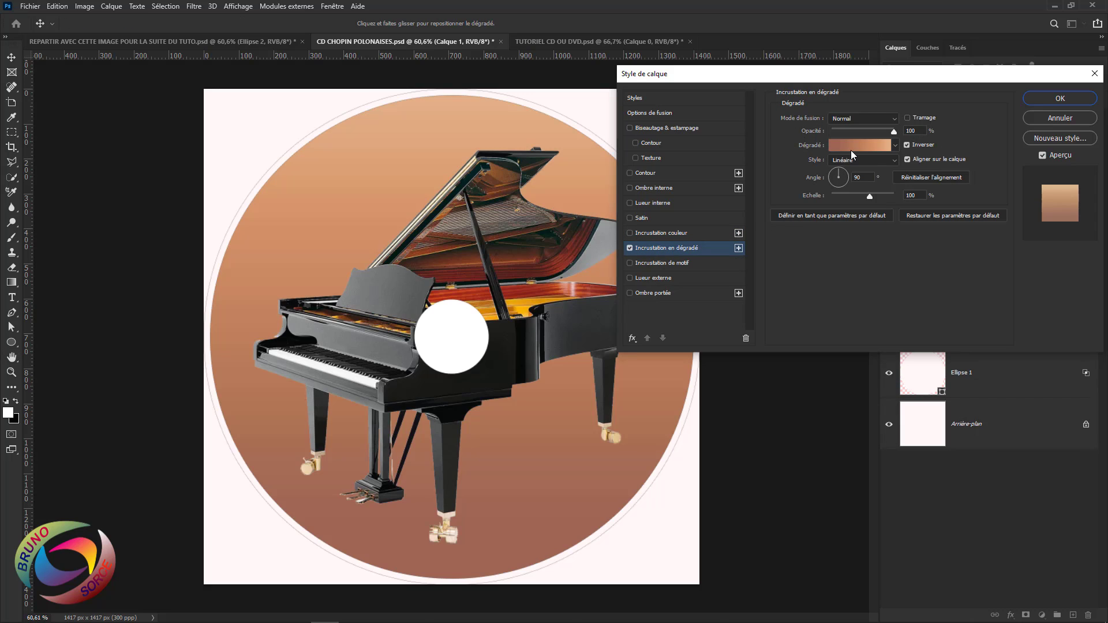
left_click(630, 248)
left_click(658, 263)
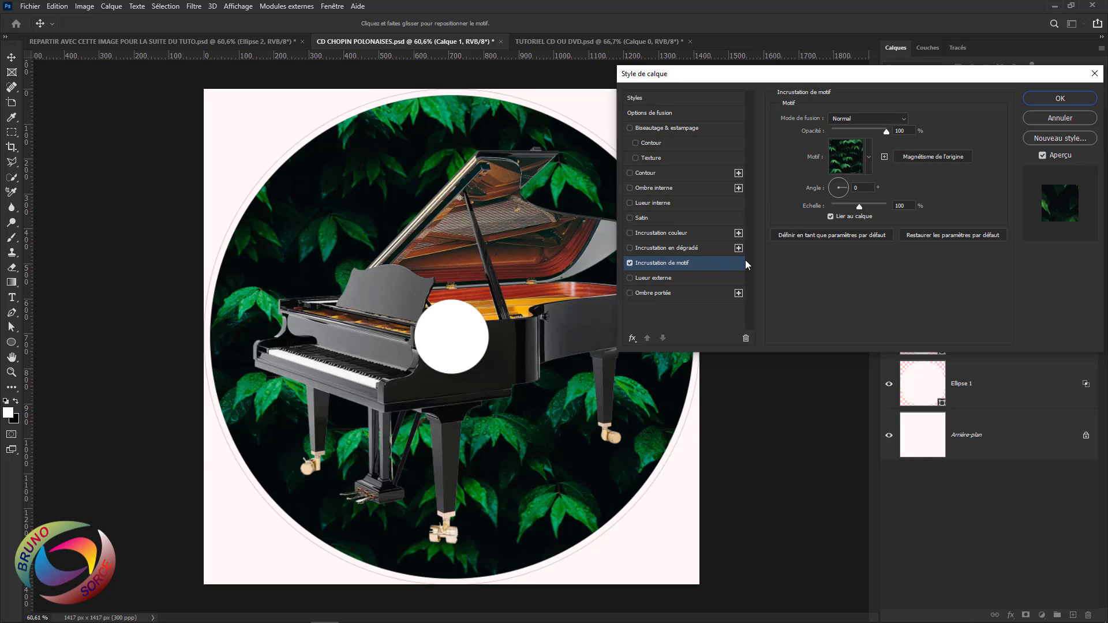
left_click(630, 263)
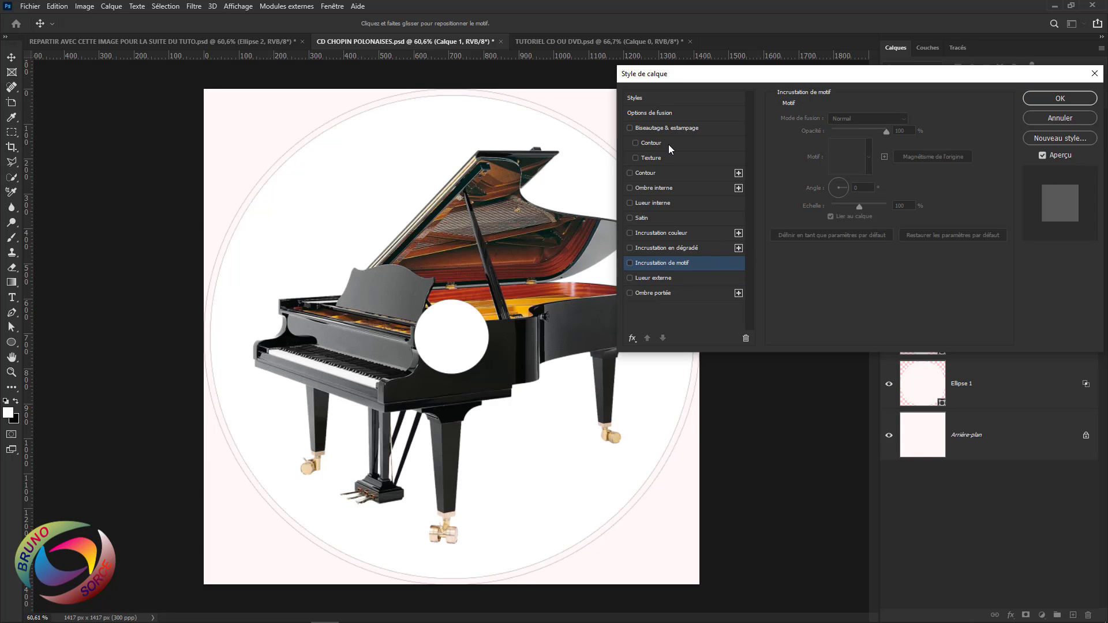
- Apply the purple-to-white gradient preset style to Calque 1 with its inner shadow disabled
left_click(639, 98)
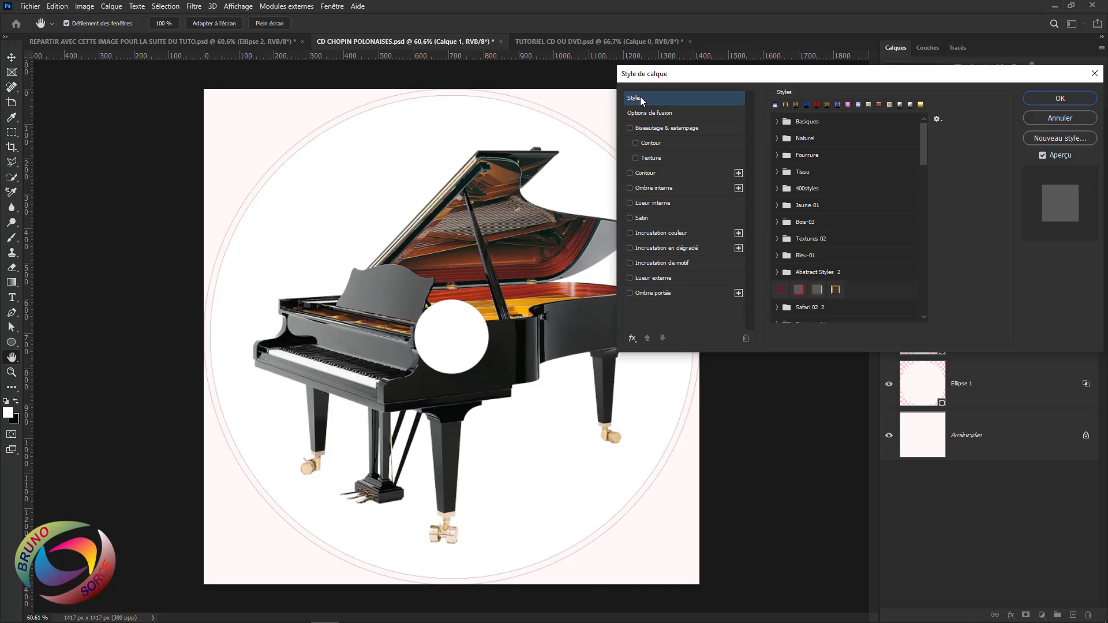
left_click_drag(922, 150, 918, 304)
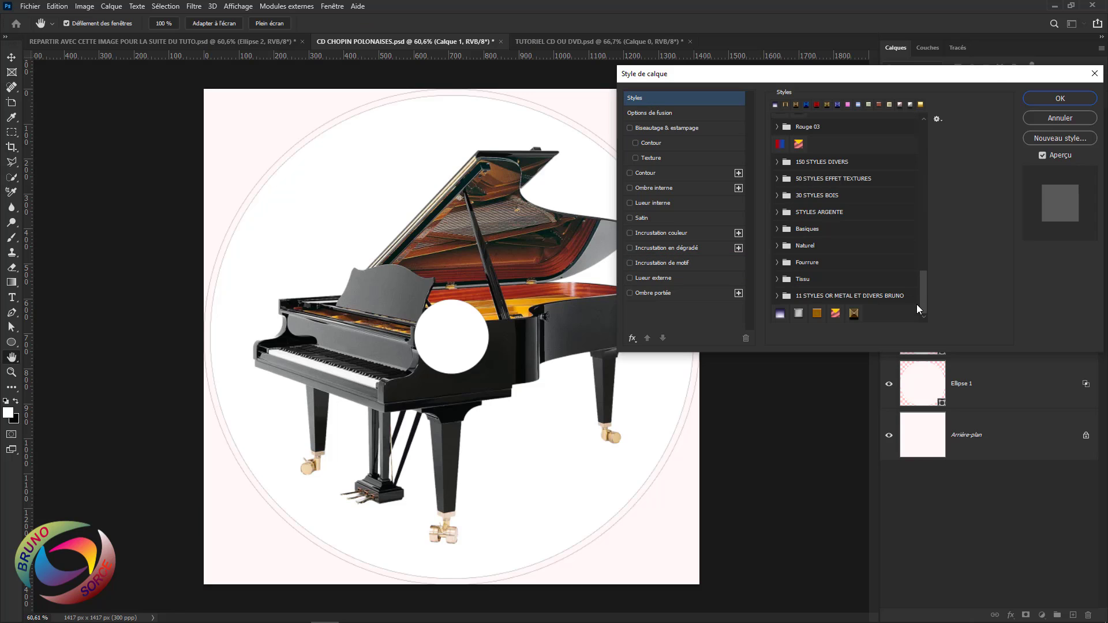
left_click(779, 315)
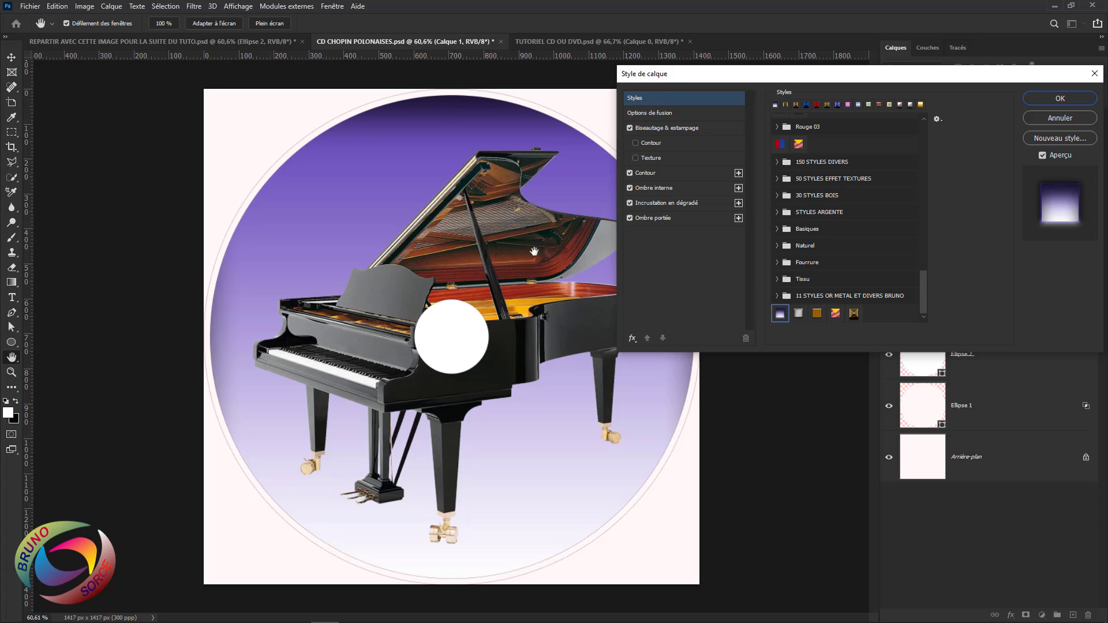
left_click(629, 189)
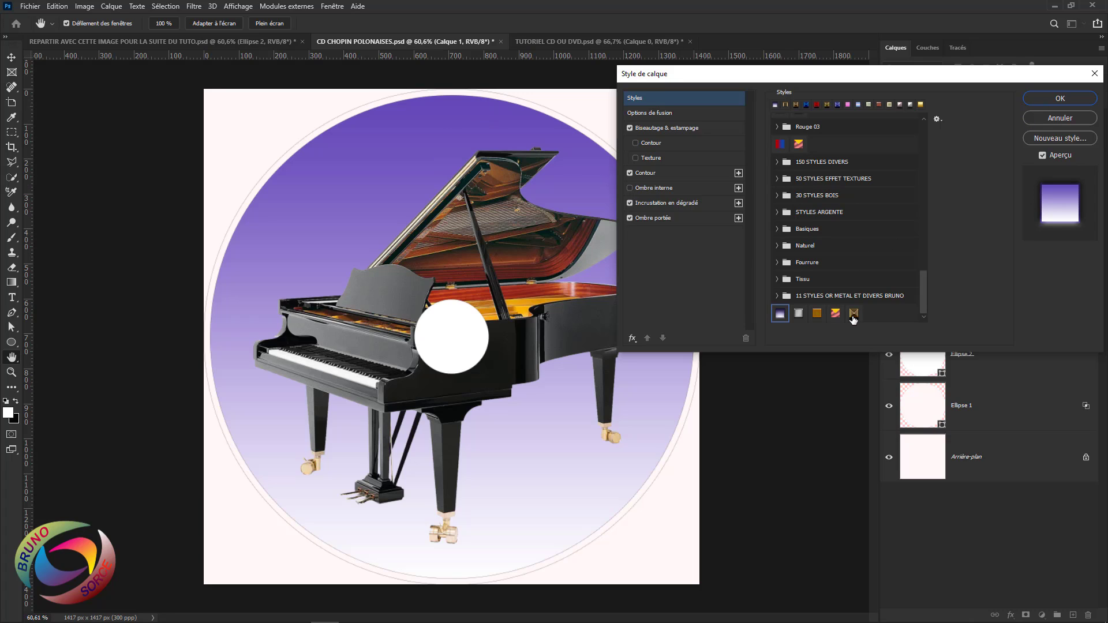
left_click(1060, 99)
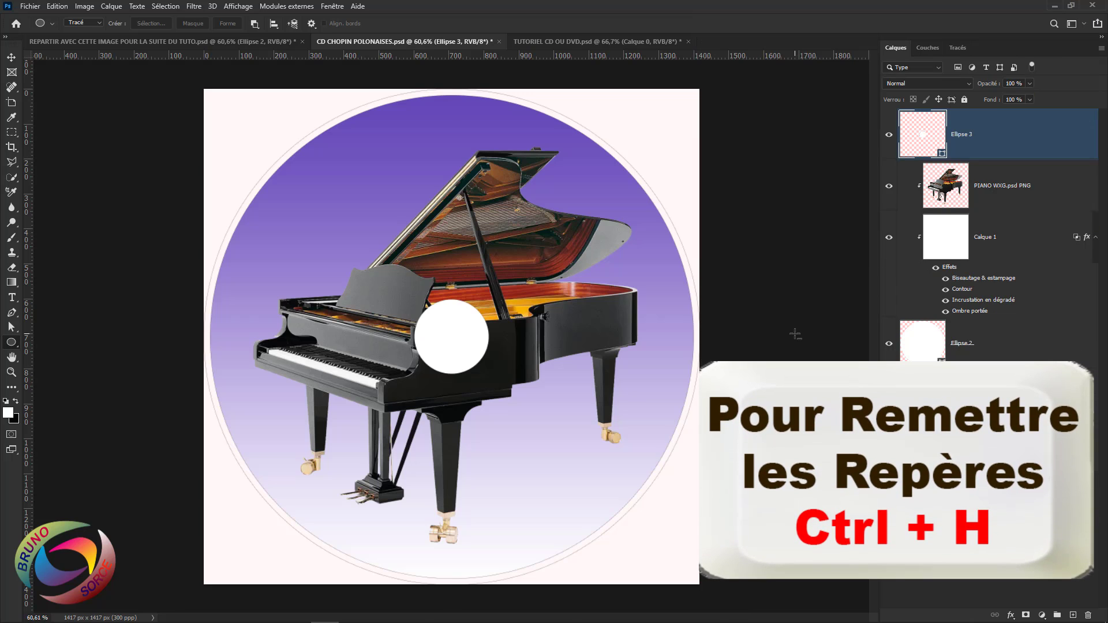
- Show the guides again over the disc design
key("ctrl+h")
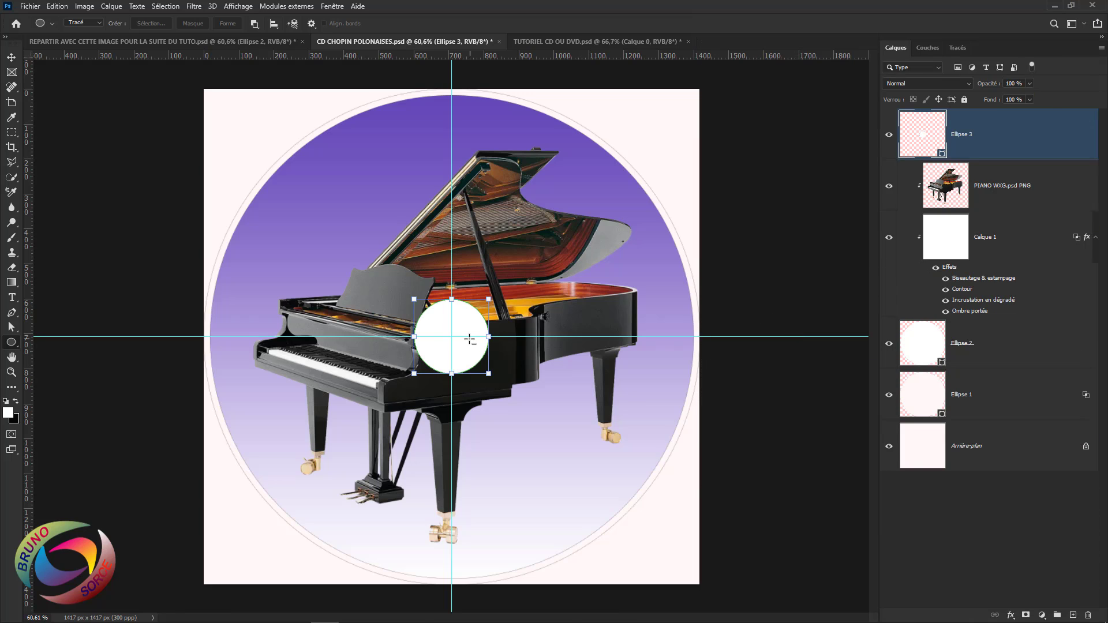
- Create a 113 mm by 113 mm circular path drawn from the centre of the disc
left_click(453, 338)
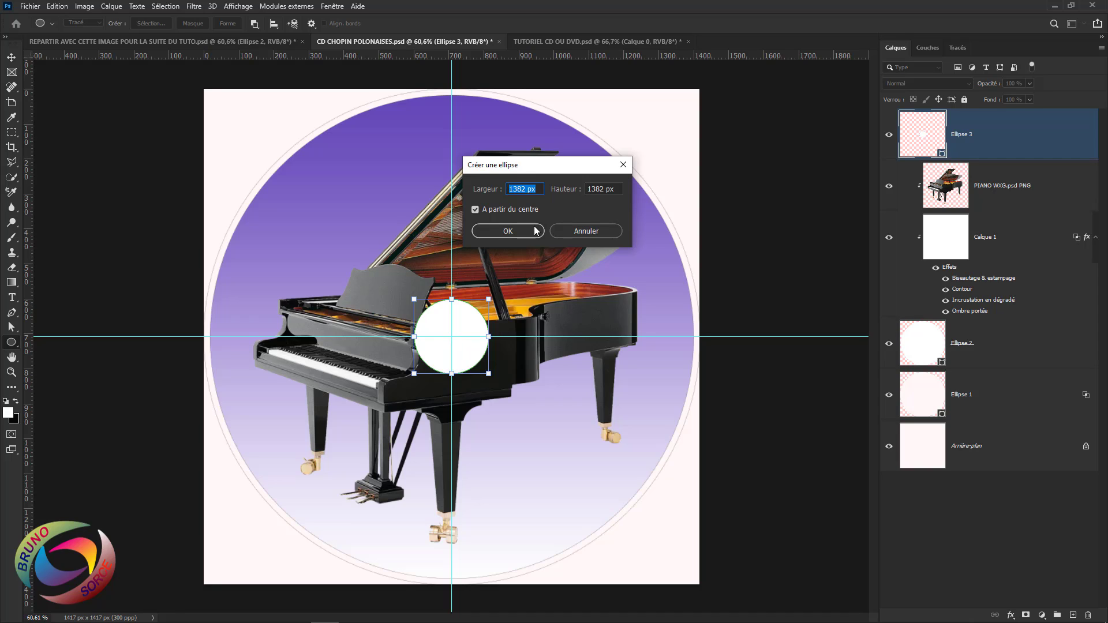
key("BackSpace")
type("113mm")
left_click(620, 190)
type("113mm")
left_click(520, 231)
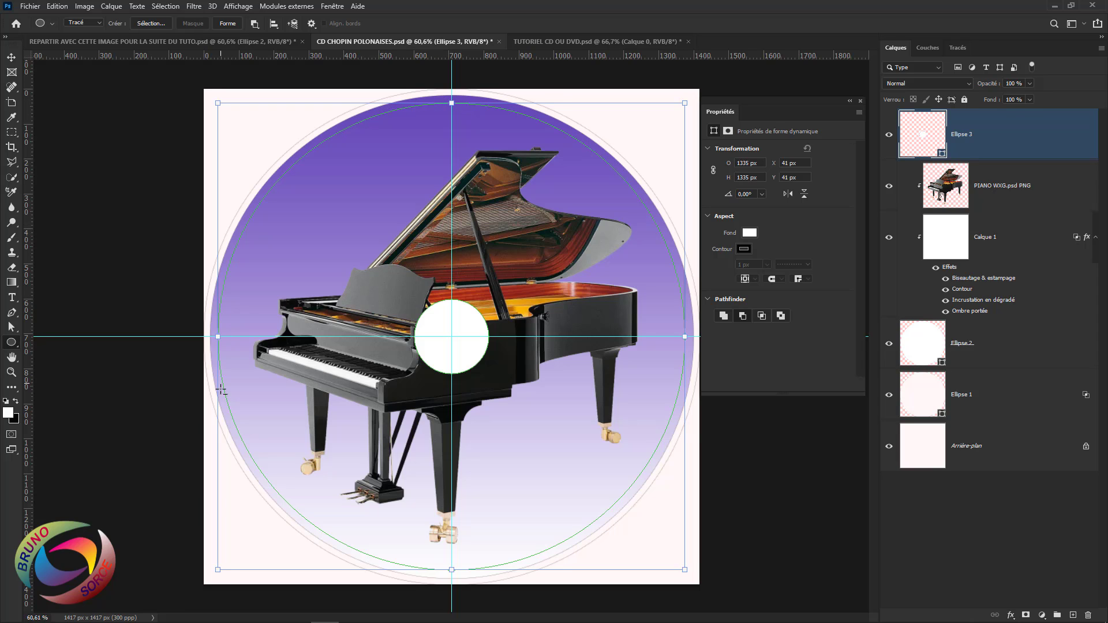
left_click(861, 101)
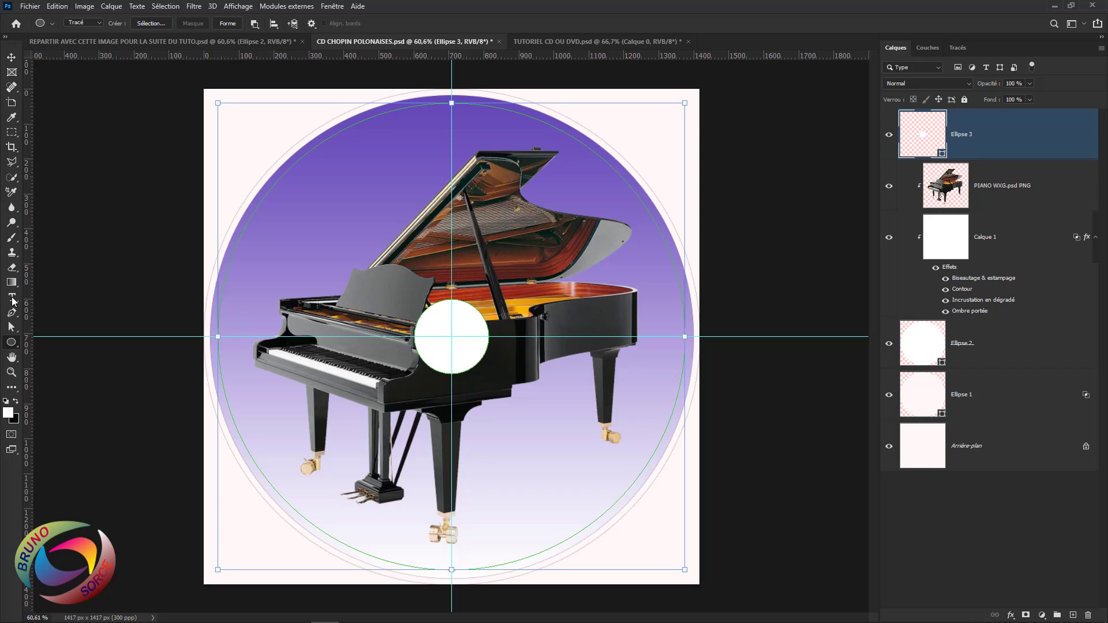
- Add the placeholder Lorem ipsum text along the circular path with the horizontal Type tool
left_click_drag(13, 300, 69, 300)
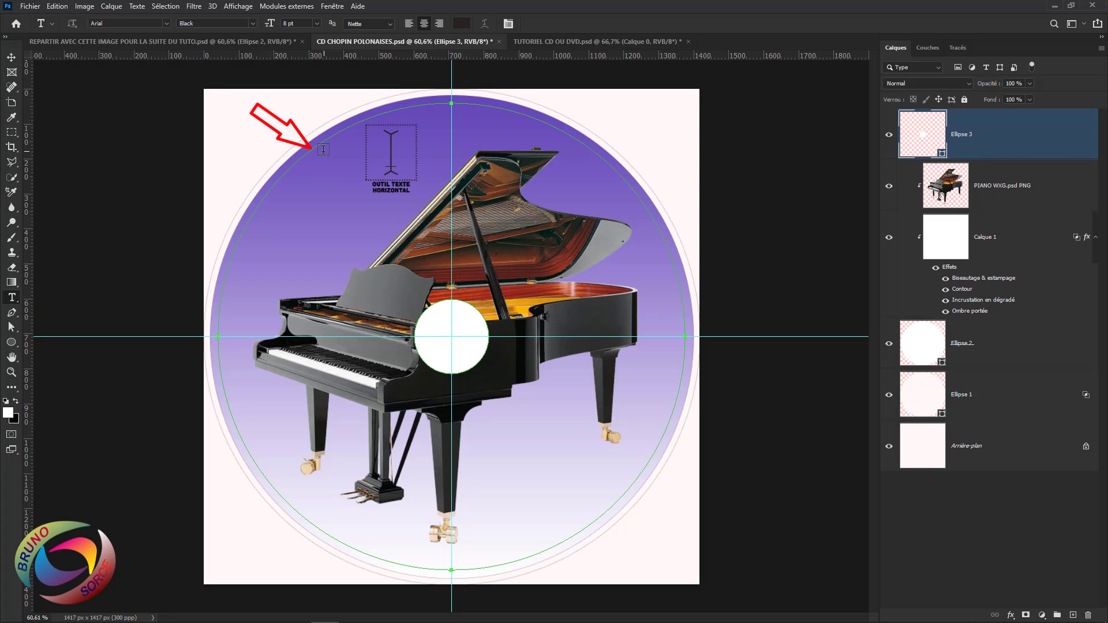
left_click(321, 141)
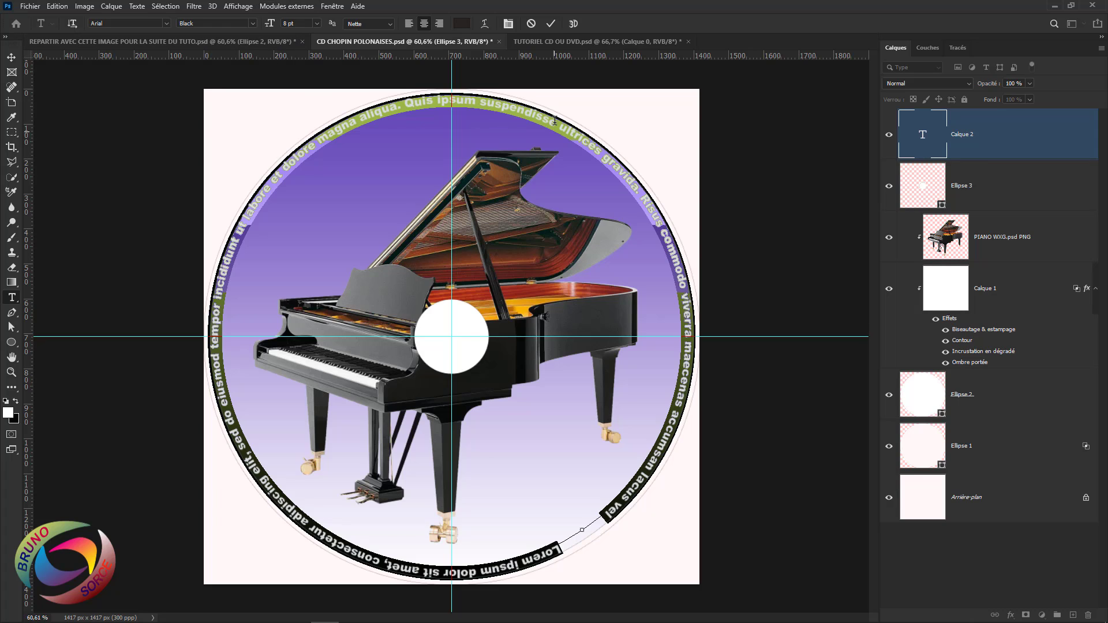
left_click(552, 24)
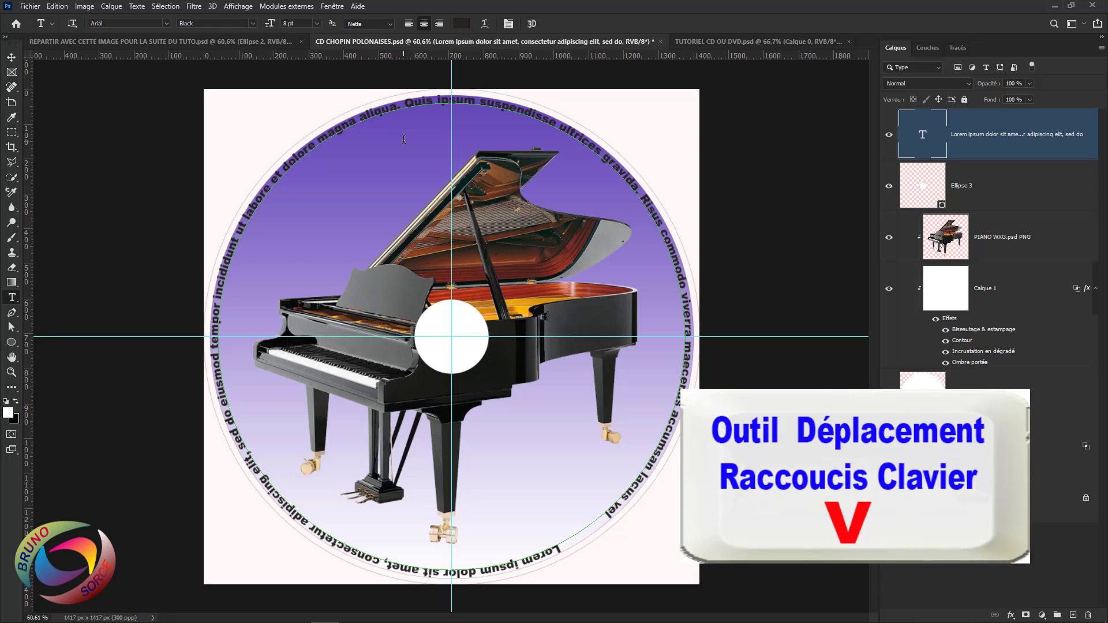
- Scale the circular text about its centre to about 98.6% so it sits inside the disc edge
key("v")
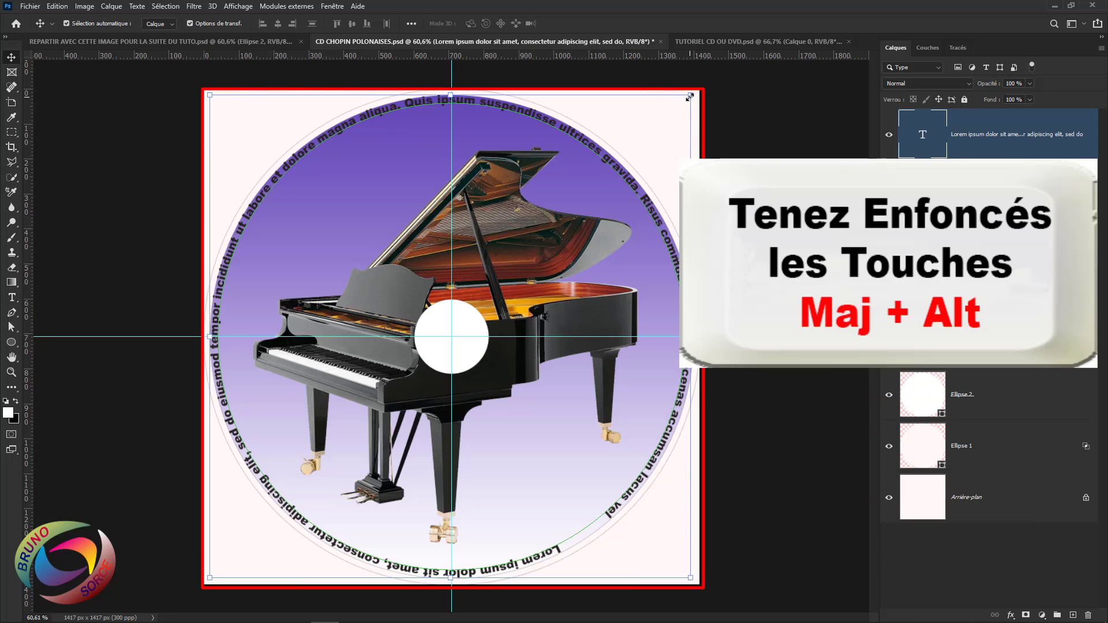
key("shift+alt")
left_click(690, 96)
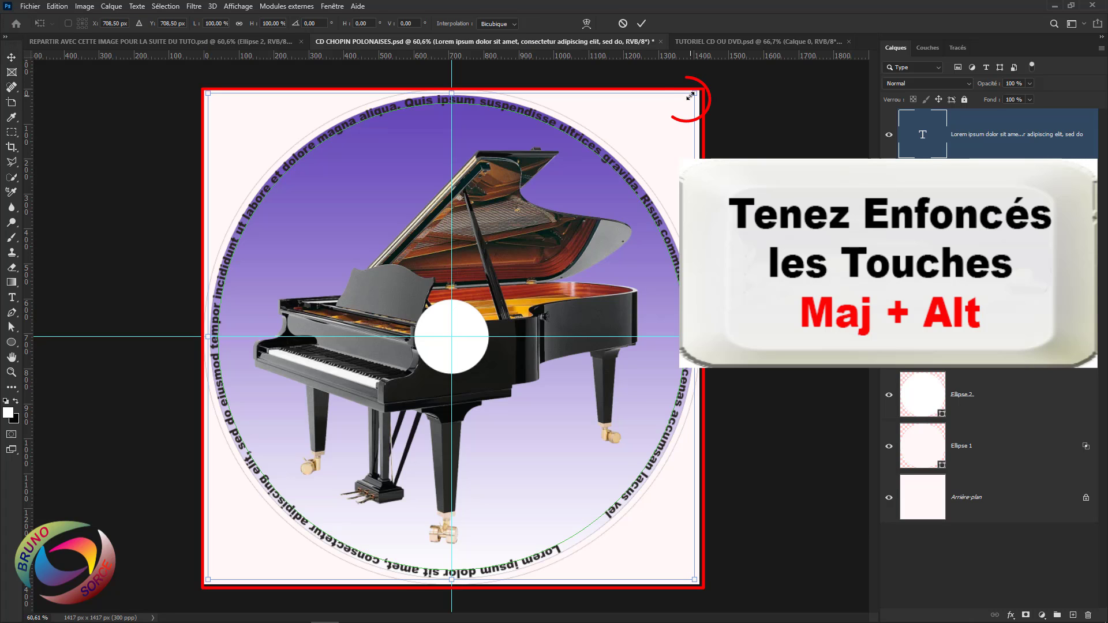
left_click_drag(690, 97, 687, 101)
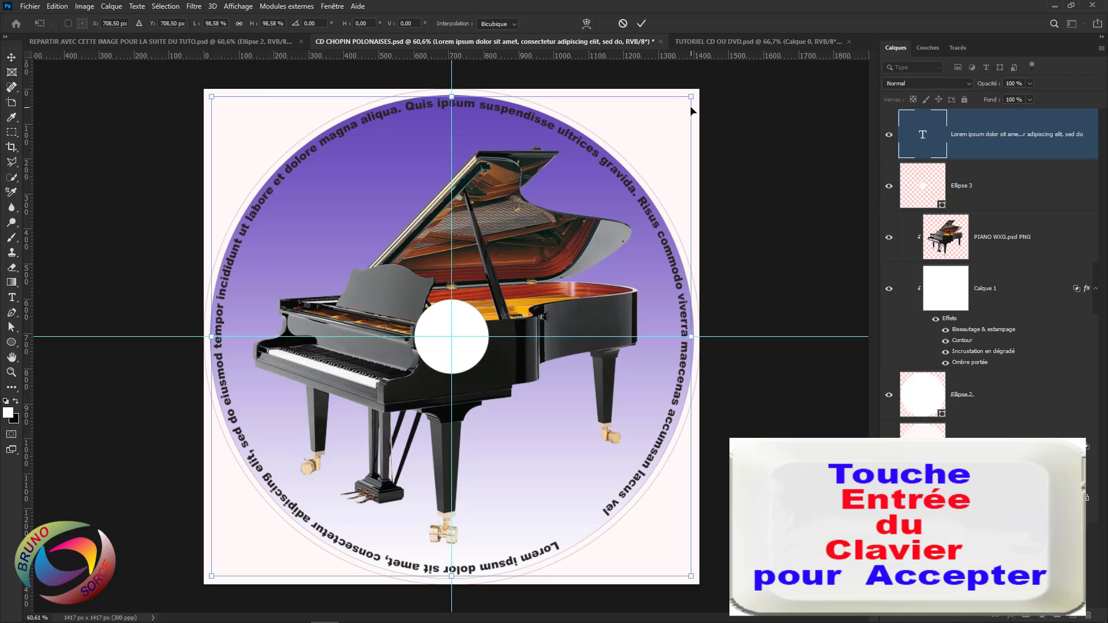
key("Return")
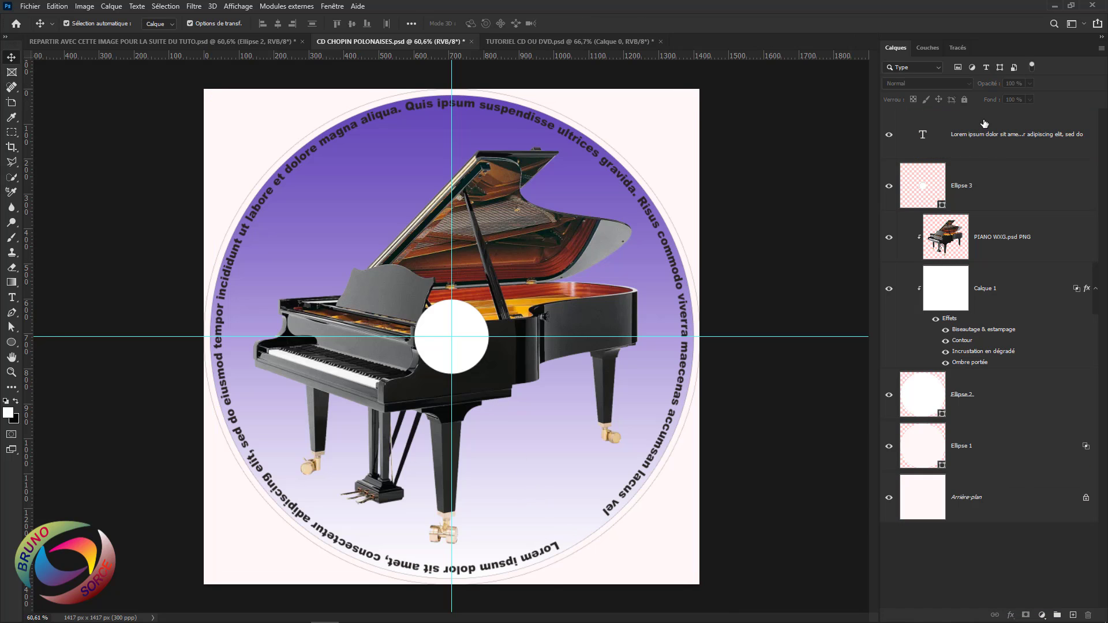
- Preview another font on the circular text, keep Arial, and rasterize the text layer
left_click(987, 146)
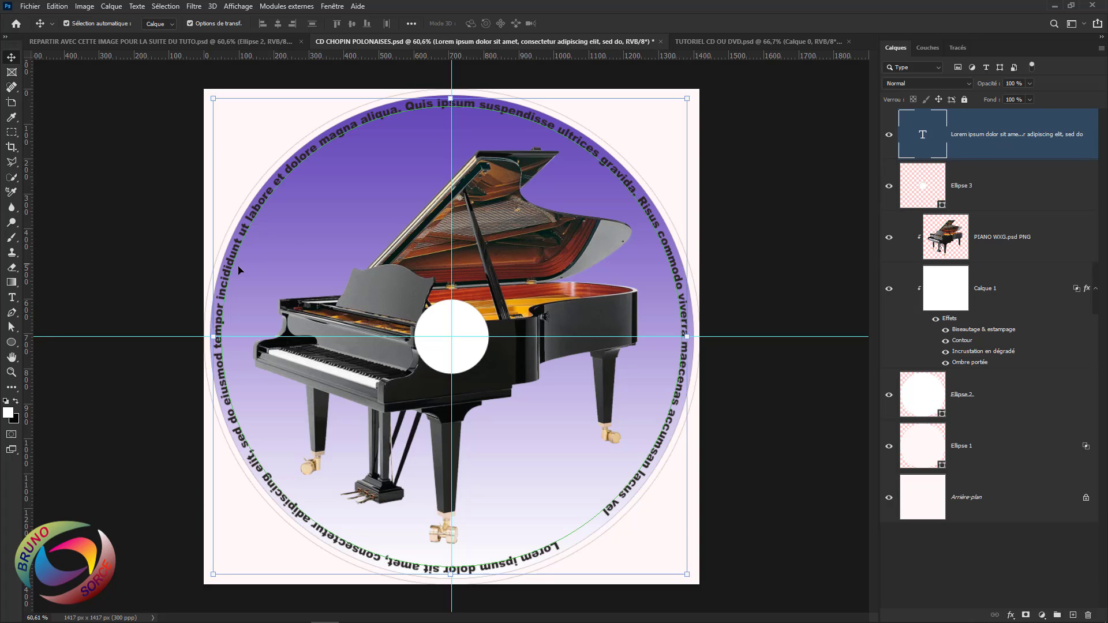
left_click(11, 298)
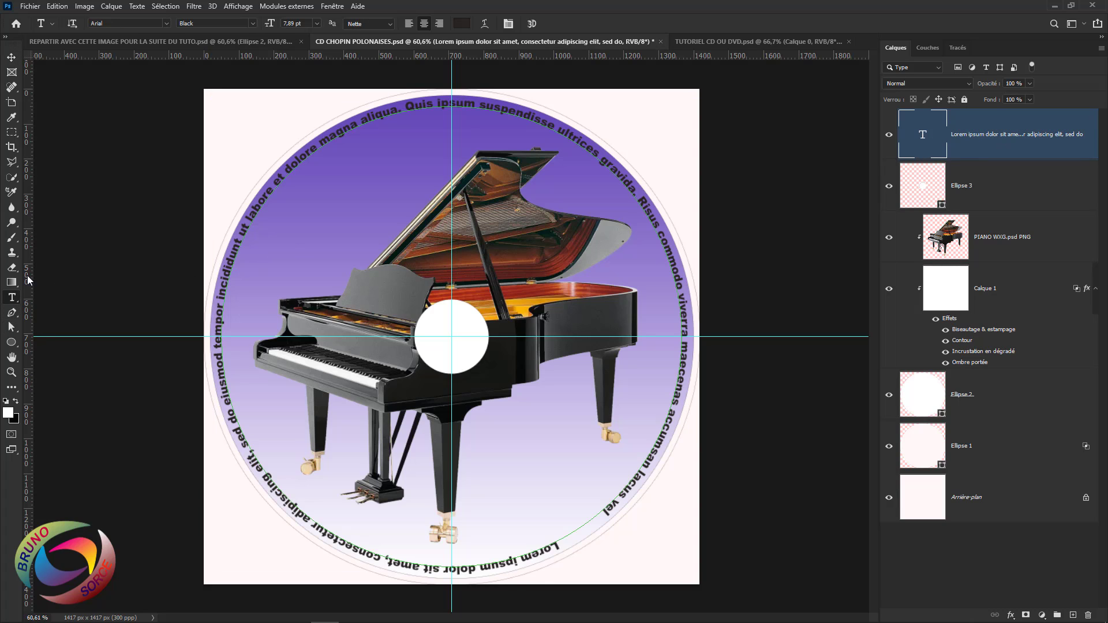
left_click(167, 24)
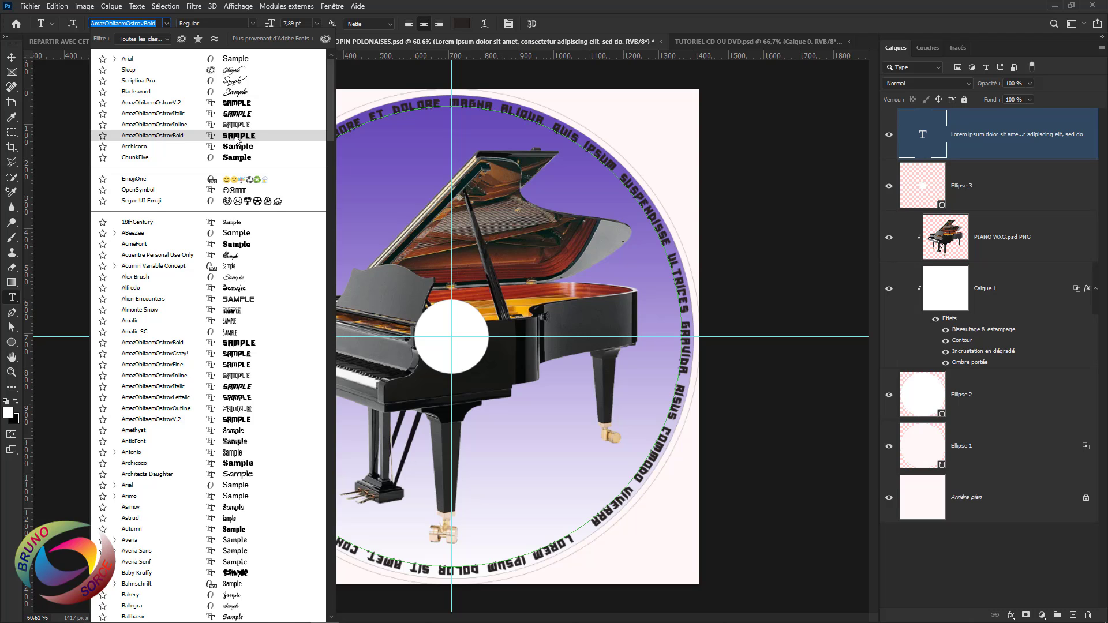
left_click(130, 60)
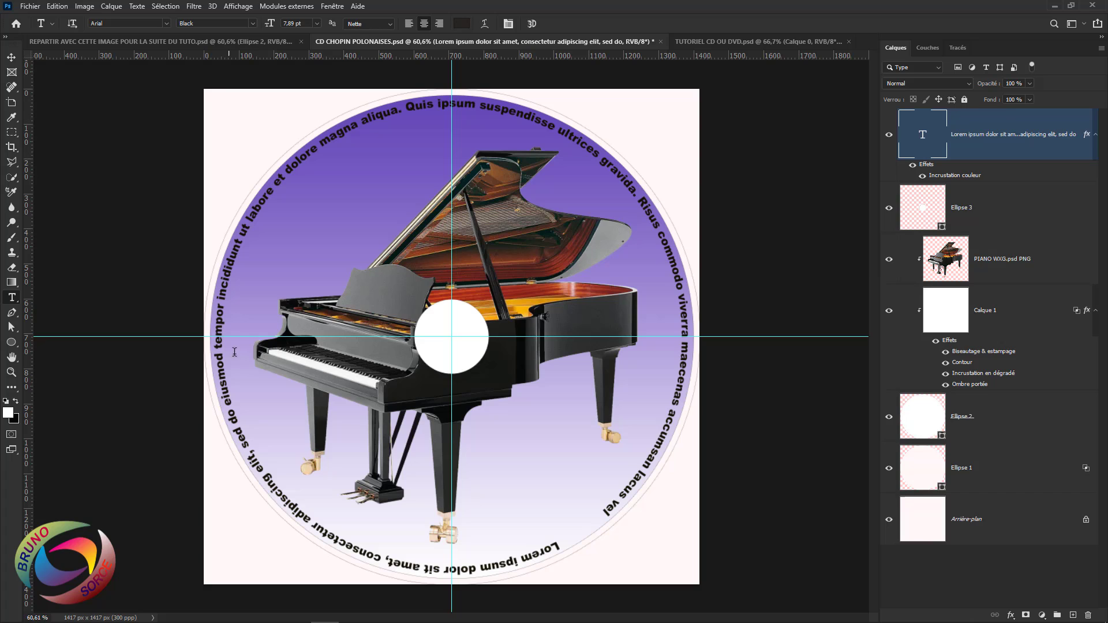
right_click(984, 148)
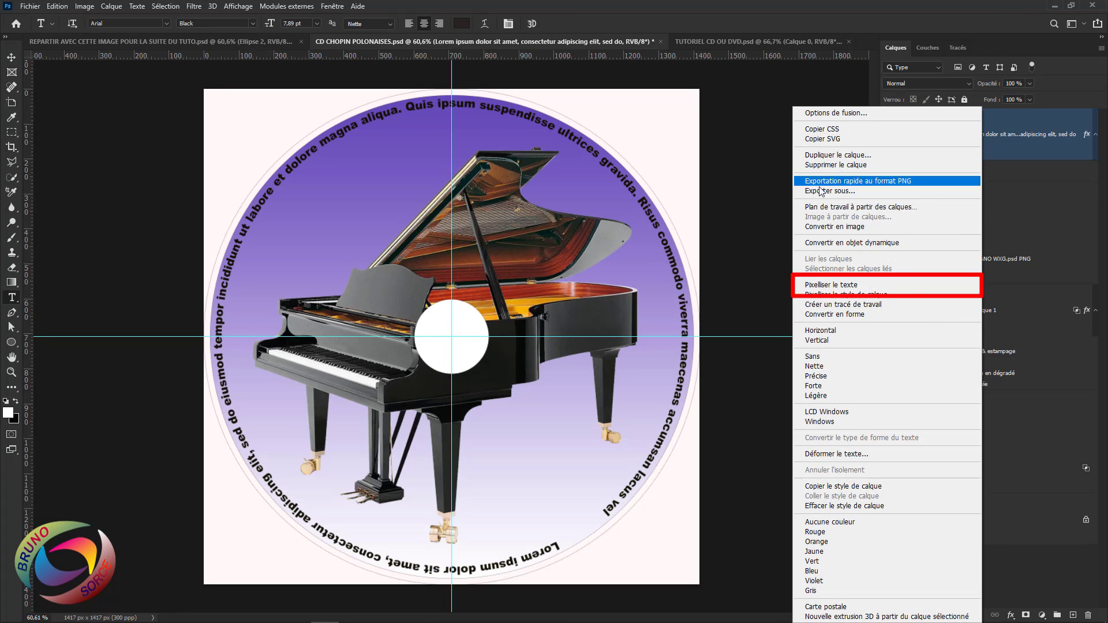
left_click(821, 285)
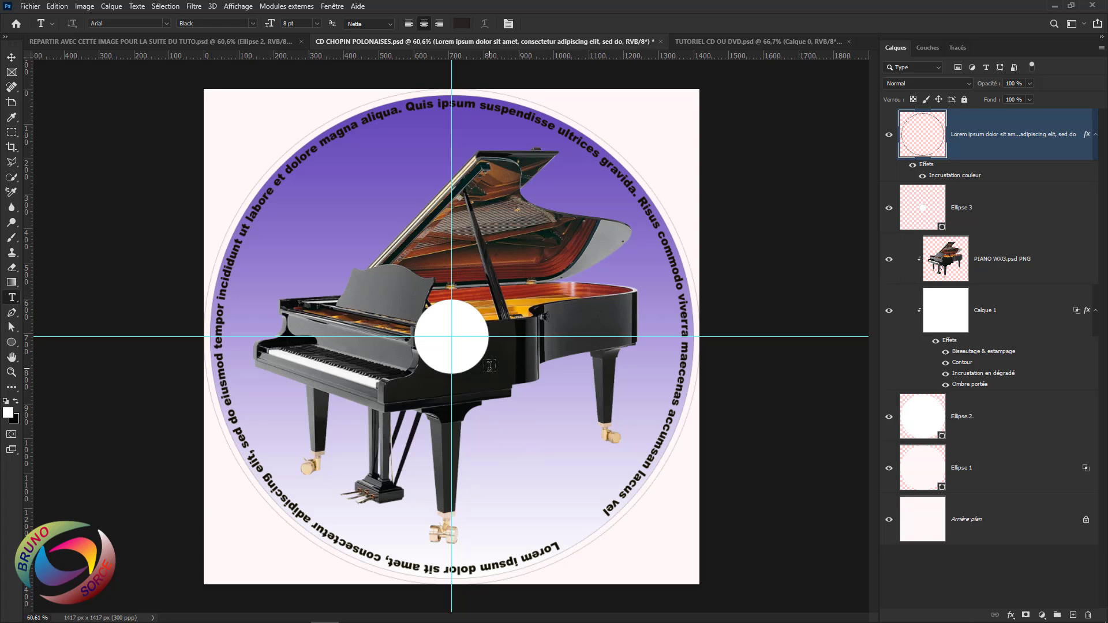
- Add a paragraph box of placeholder Lorem ipsum text below the piano, between its legs, at 7 pt
left_click_drag(489, 374, 598, 519)
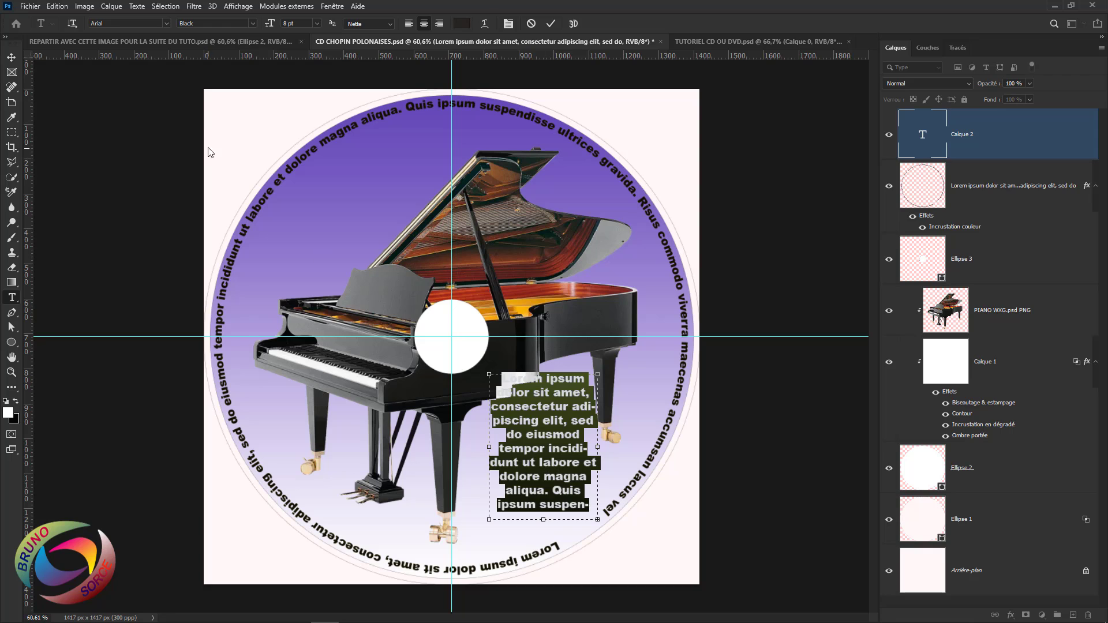
left_click_drag(268, 26, 266, 26)
left_click(551, 23)
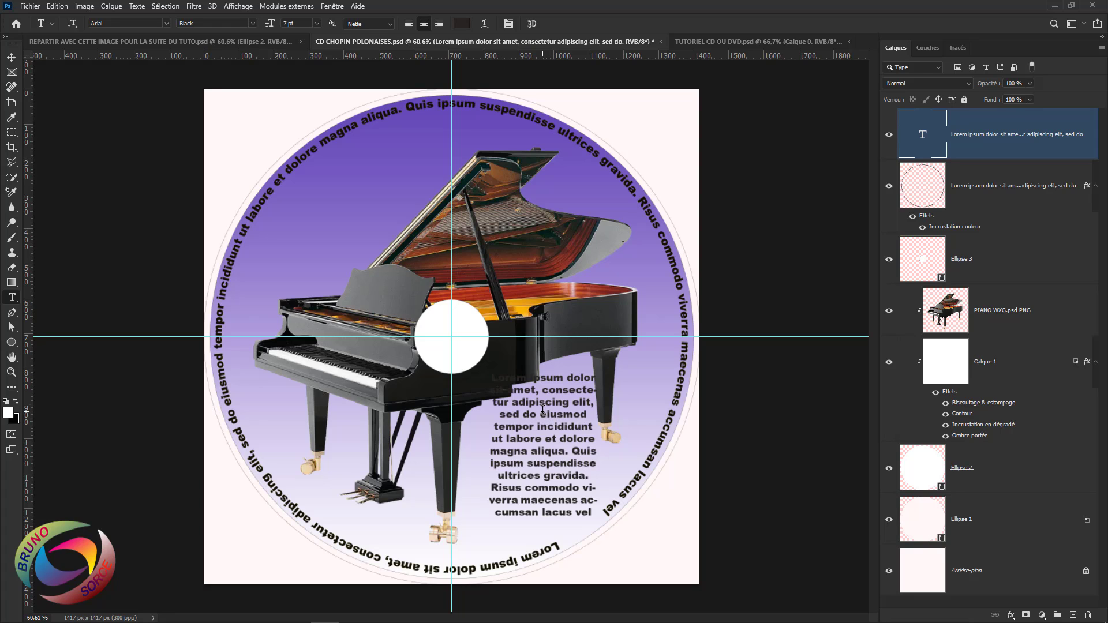
- Scale the paragraph text to about 85% and position it in the gap between the piano's front and rear legs
key("v")
left_click_drag(555, 416, 546, 426)
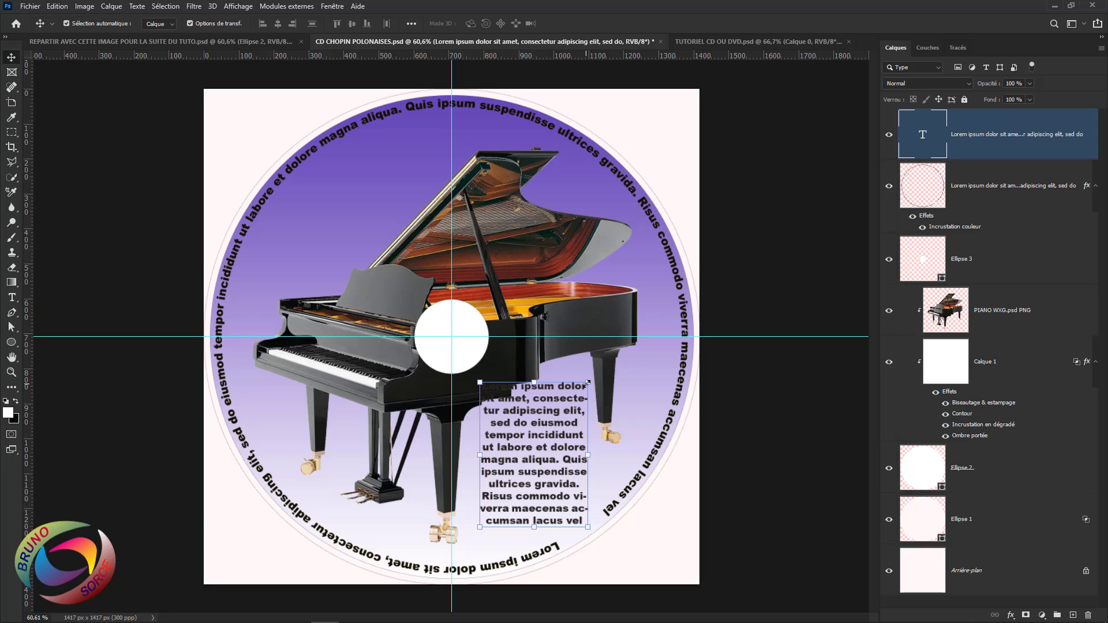
mouse_move(587, 383)
left_mouse_down()
mouse_move(570, 404)
mouse_move(583, 397)
left_mouse_up()
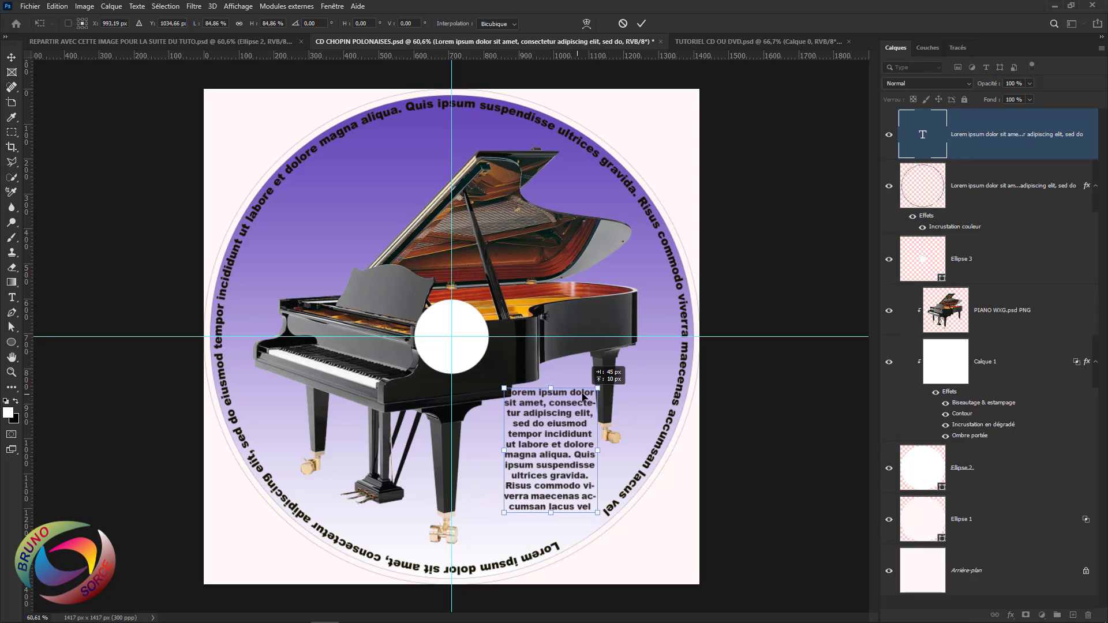
left_click(641, 25)
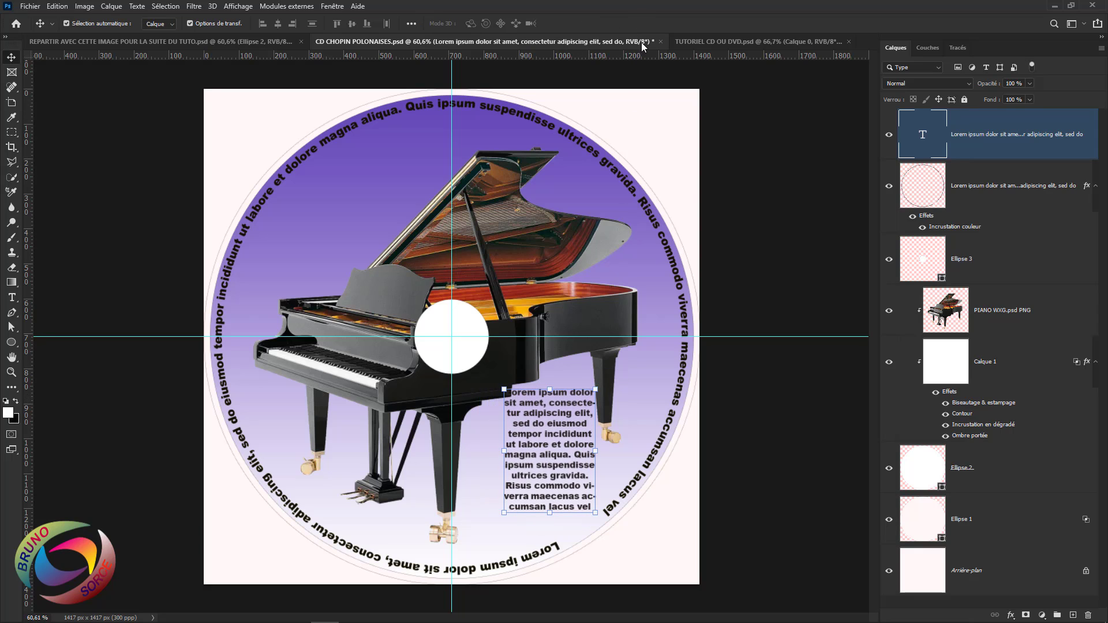
- Apply a bright purple #a307f4 colour overlay to the paragraph text layer
double_click(1067, 148)
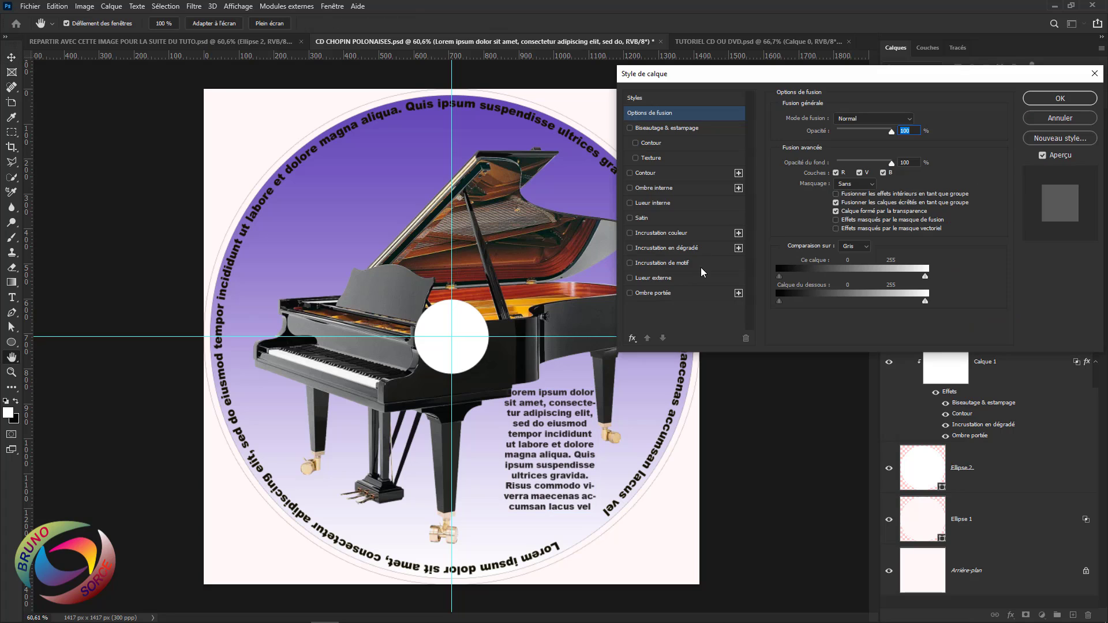
left_click(680, 236)
left_click(680, 237)
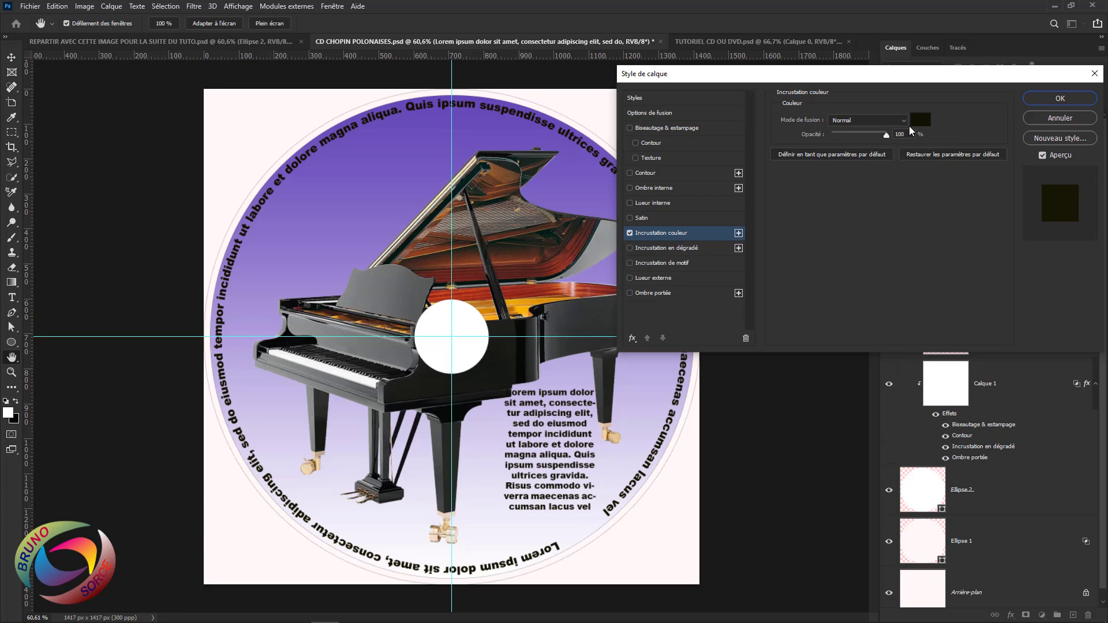
left_click(920, 120)
left_click(882, 117)
left_click(902, 144)
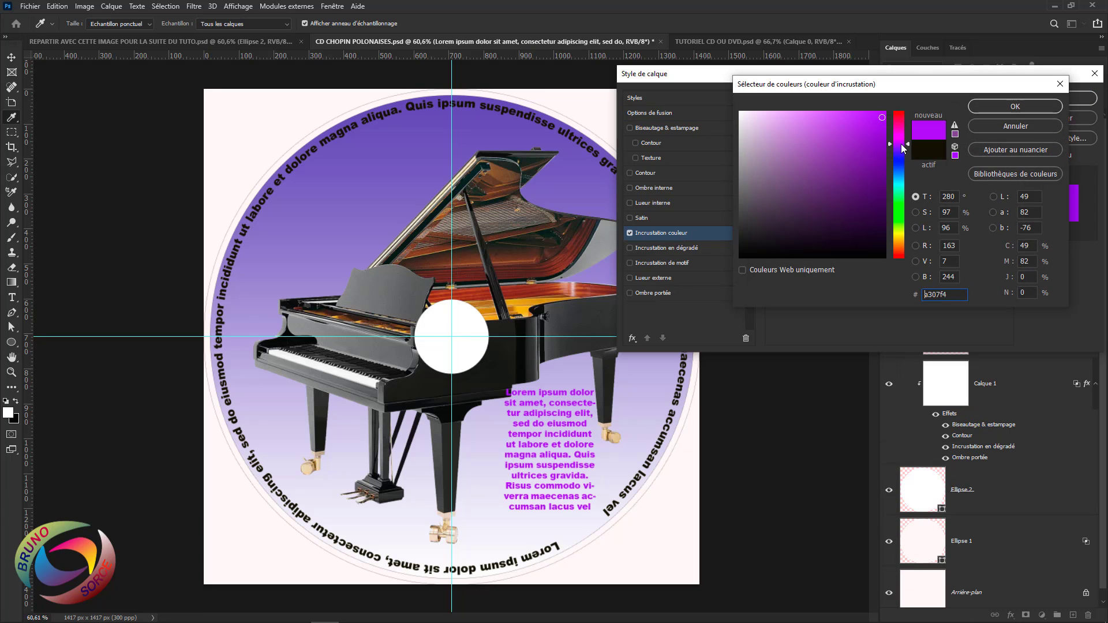
left_click(1031, 108)
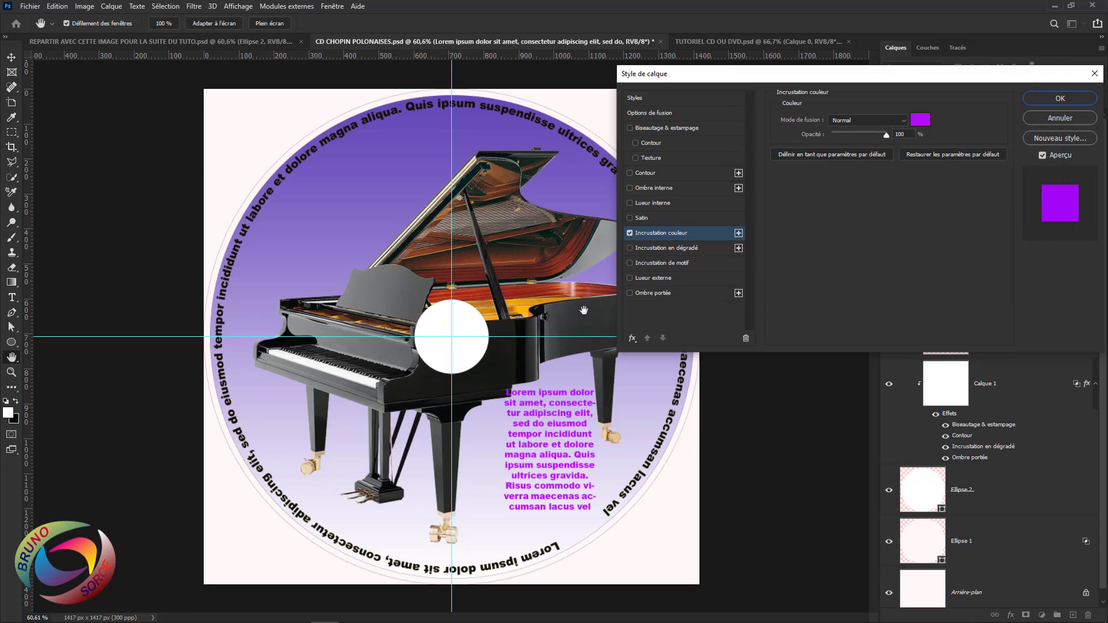
left_click(1077, 101)
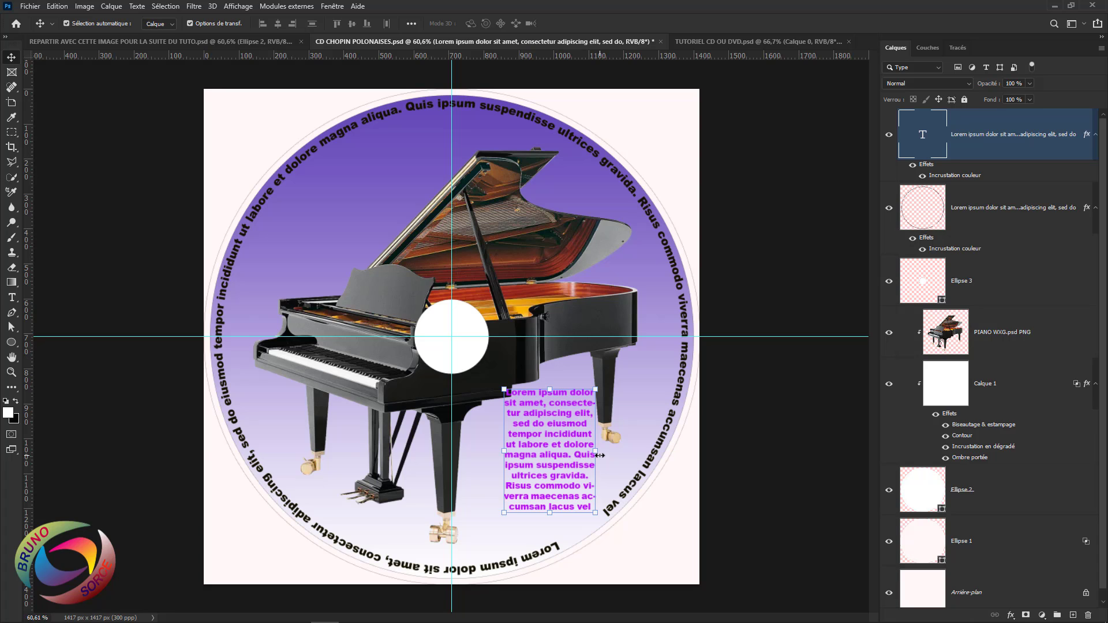
- Hide the guides and collapse the effects list of Calque 1
key("ctrl+h")
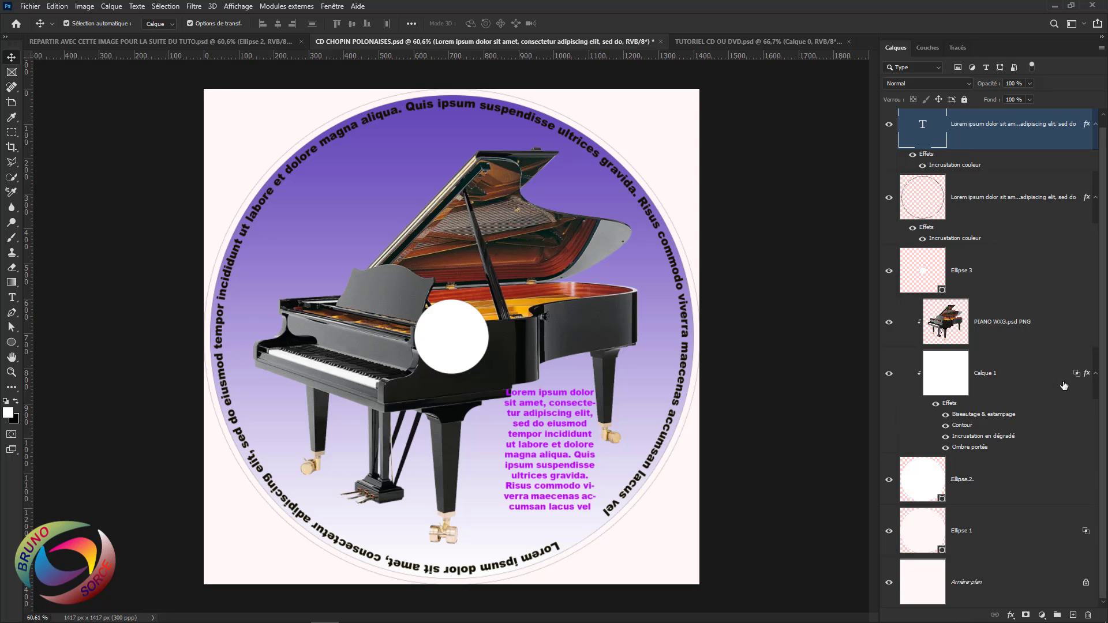
left_click(1096, 375)
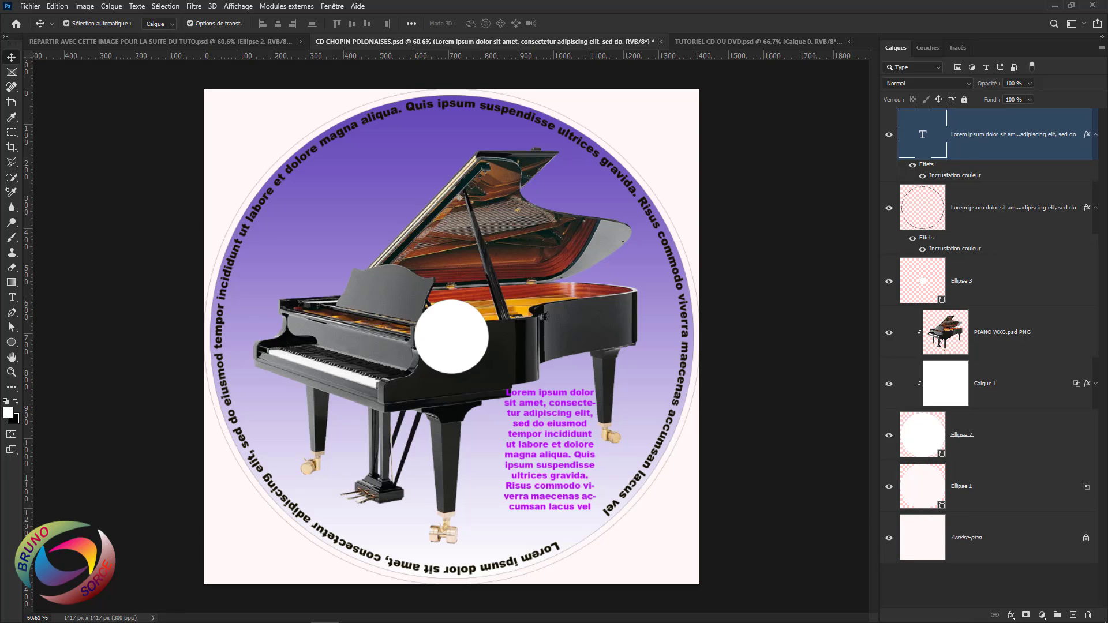
- Try the purple colour overlay in the layer style of Ellipse 1, and turn the overlay off again
left_click(1020, 495)
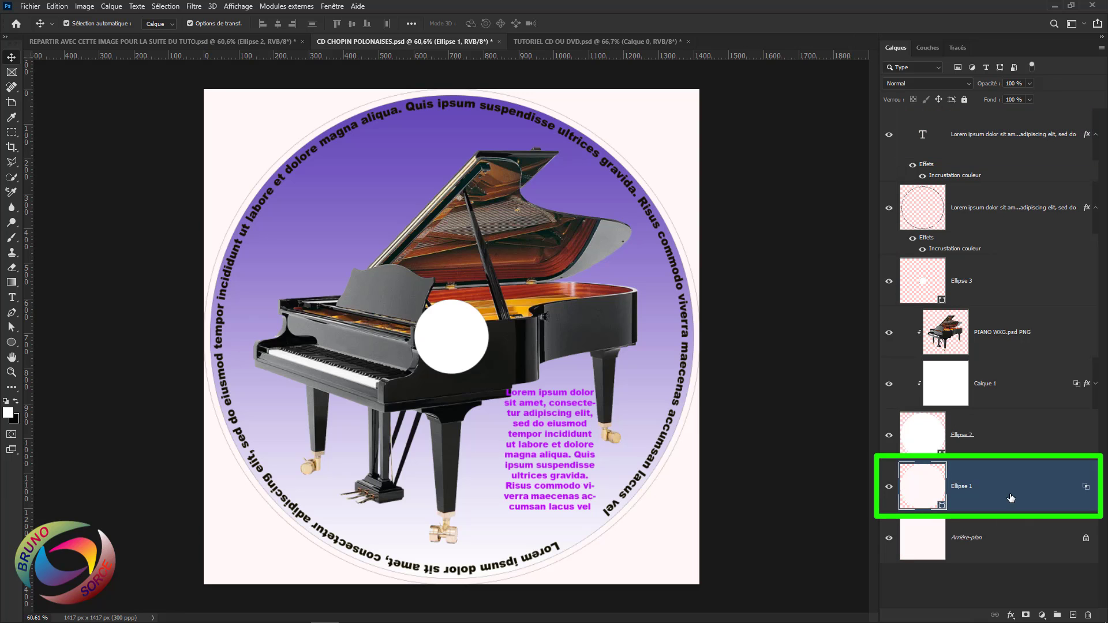
double_click(1070, 498)
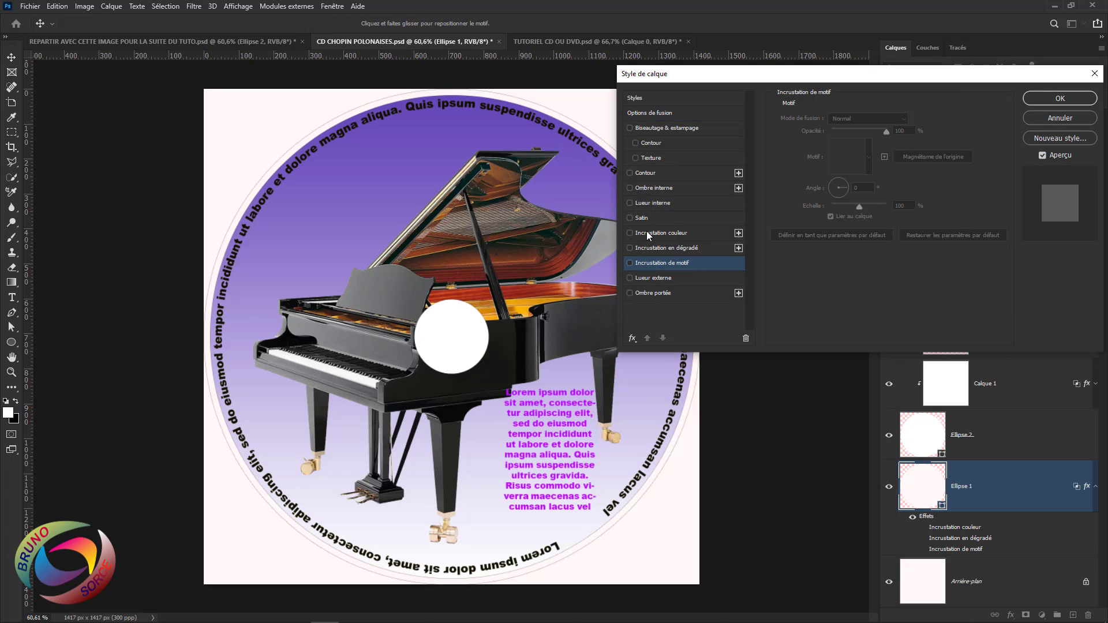
left_click(647, 234)
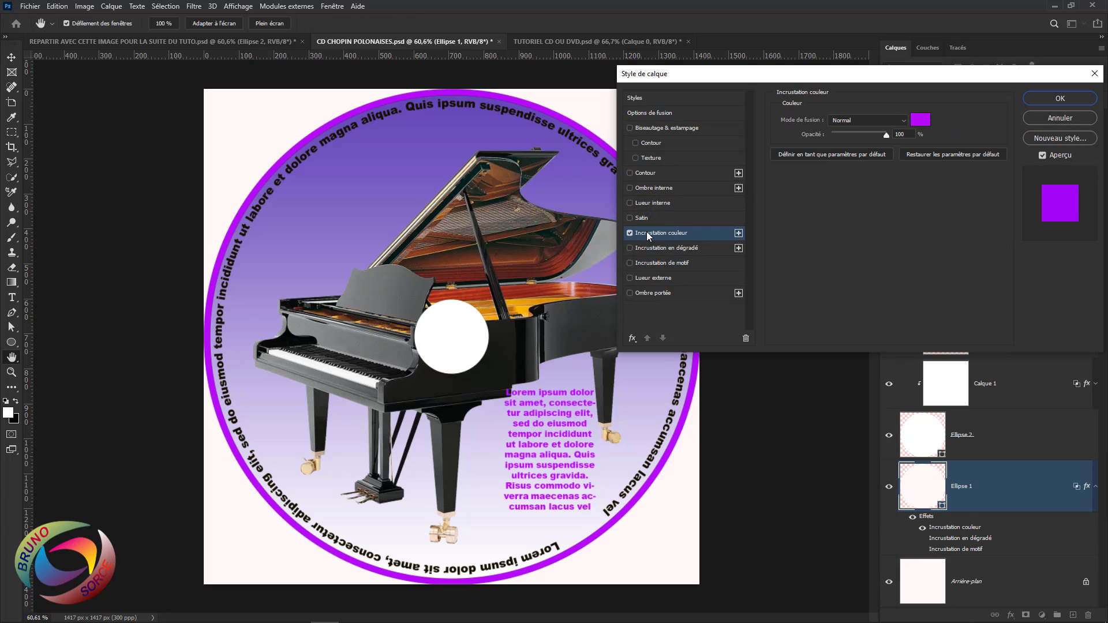
left_click(629, 233)
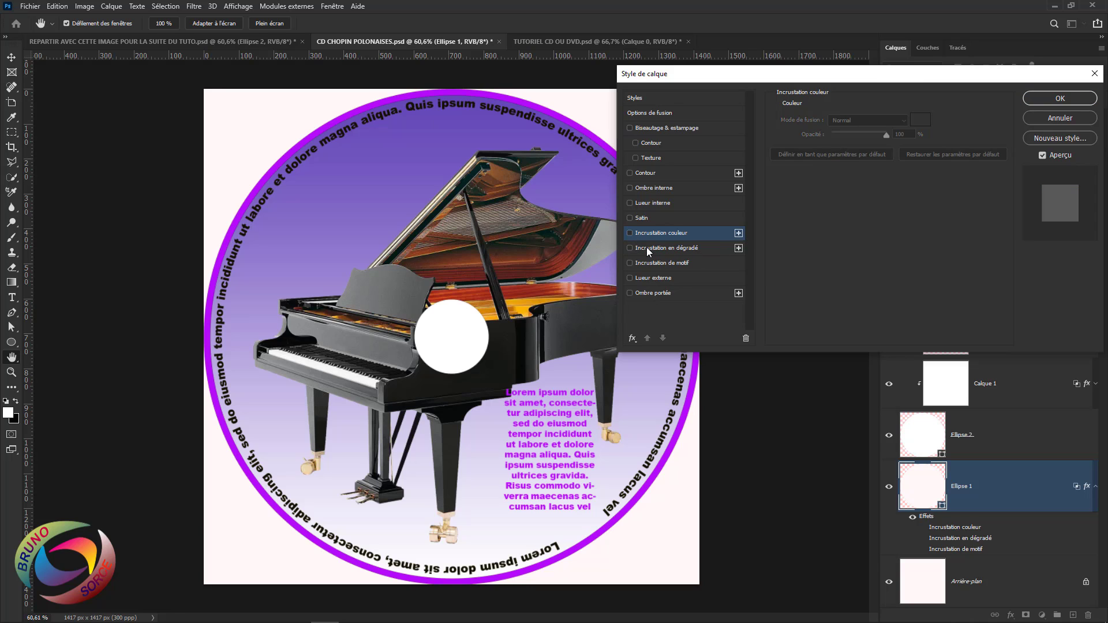
- Try a navy, red, teal and cream gradient overlay and a pattern overlay on Ellipse 1, turning each off again
left_click(647, 247)
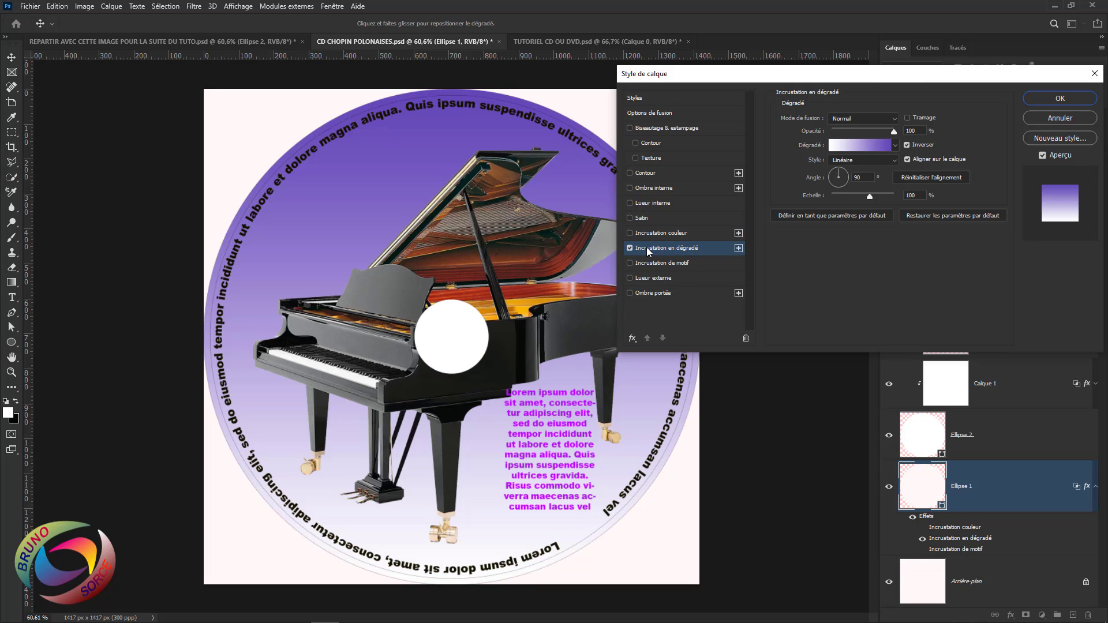
left_click(858, 145)
scroll(759, 258, "down", 8)
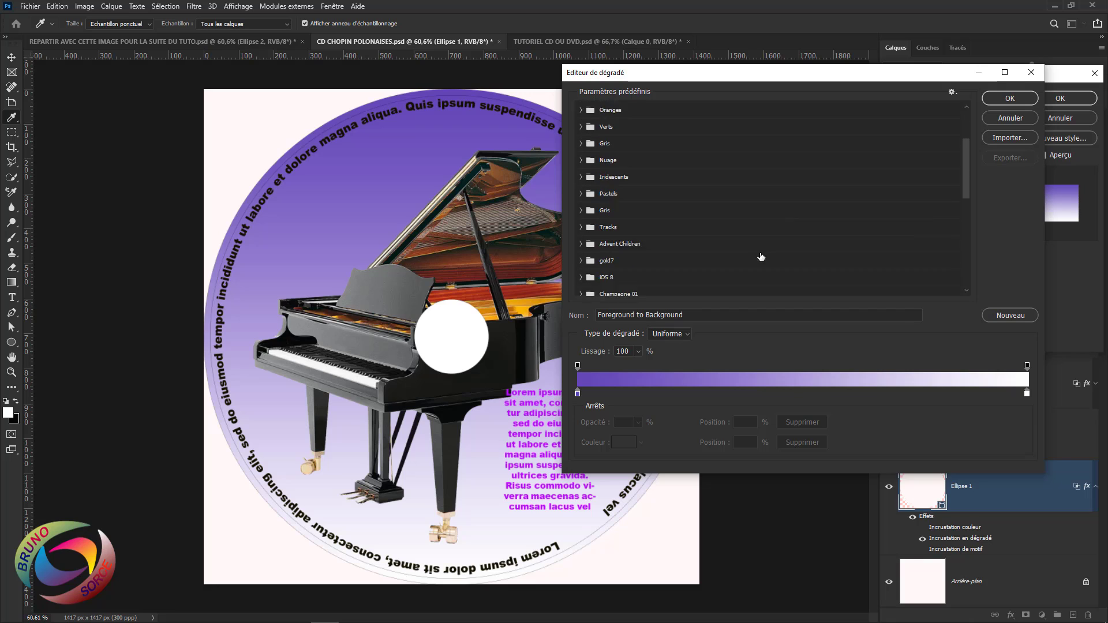
left_click(657, 252)
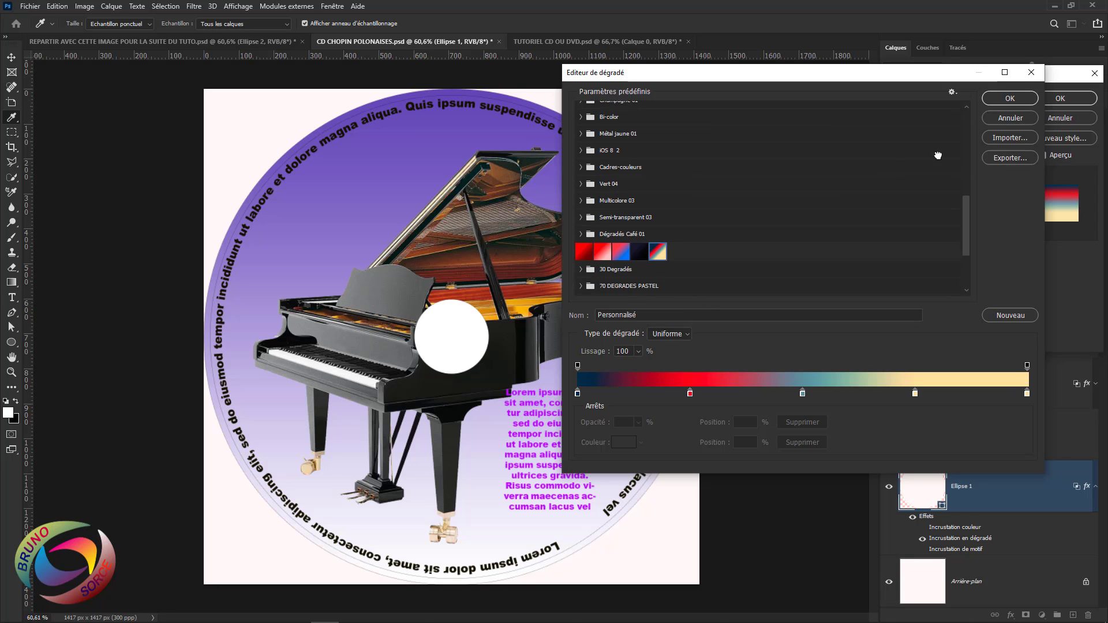
left_click(1010, 98)
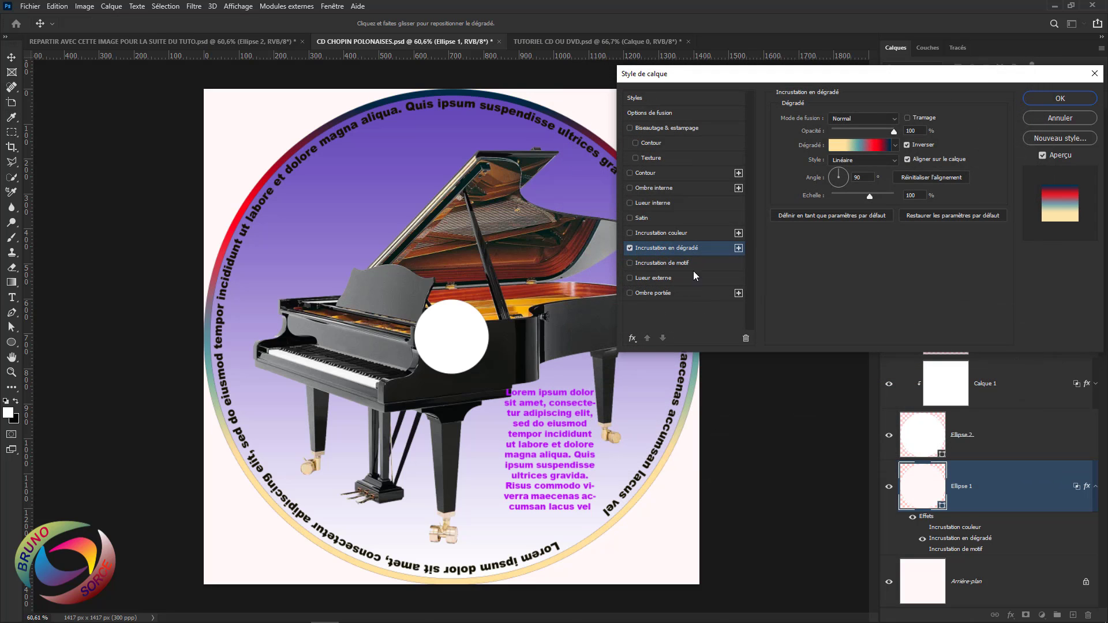
left_click(631, 247)
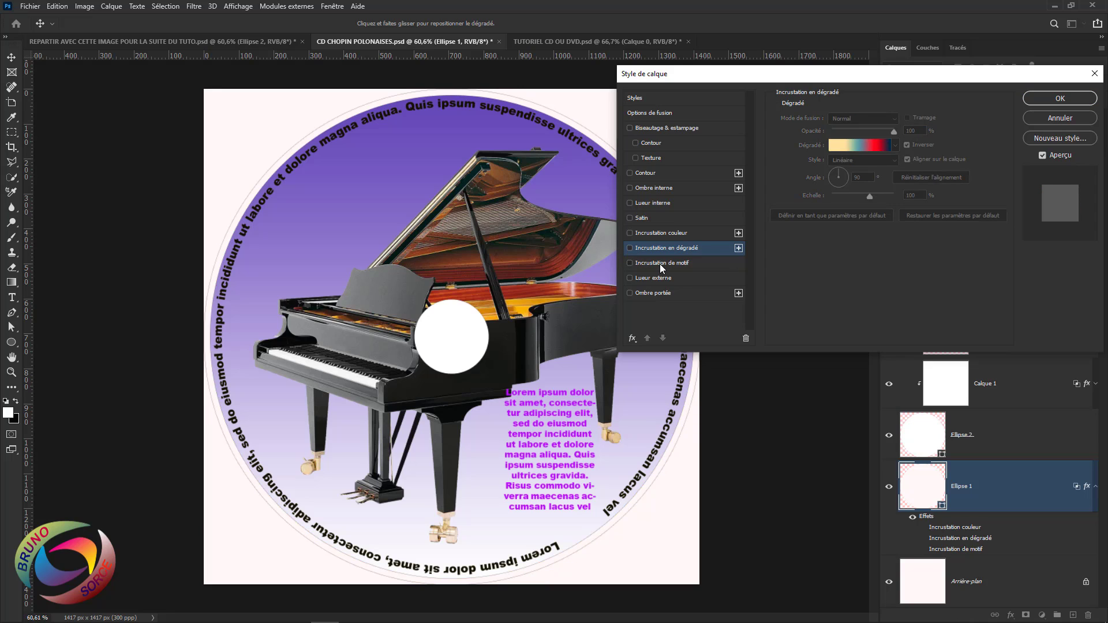
left_click(660, 265)
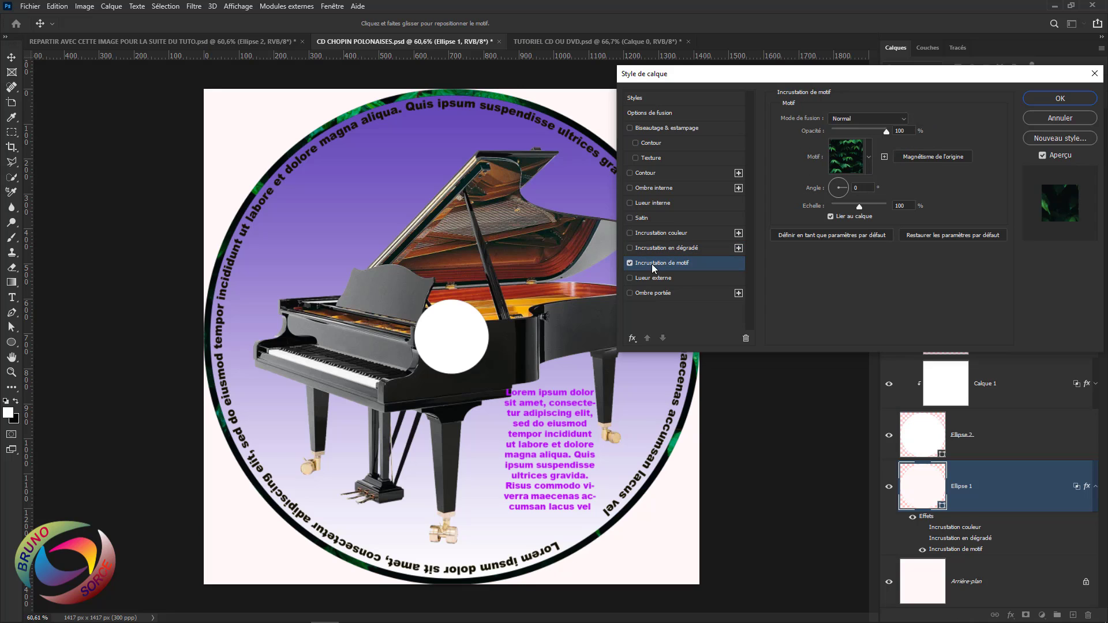
left_click(630, 263)
- Apply the gold preset Style 1949 to the outer ring, Ellipse 1, and turn off its drop shadow
left_click(641, 99)
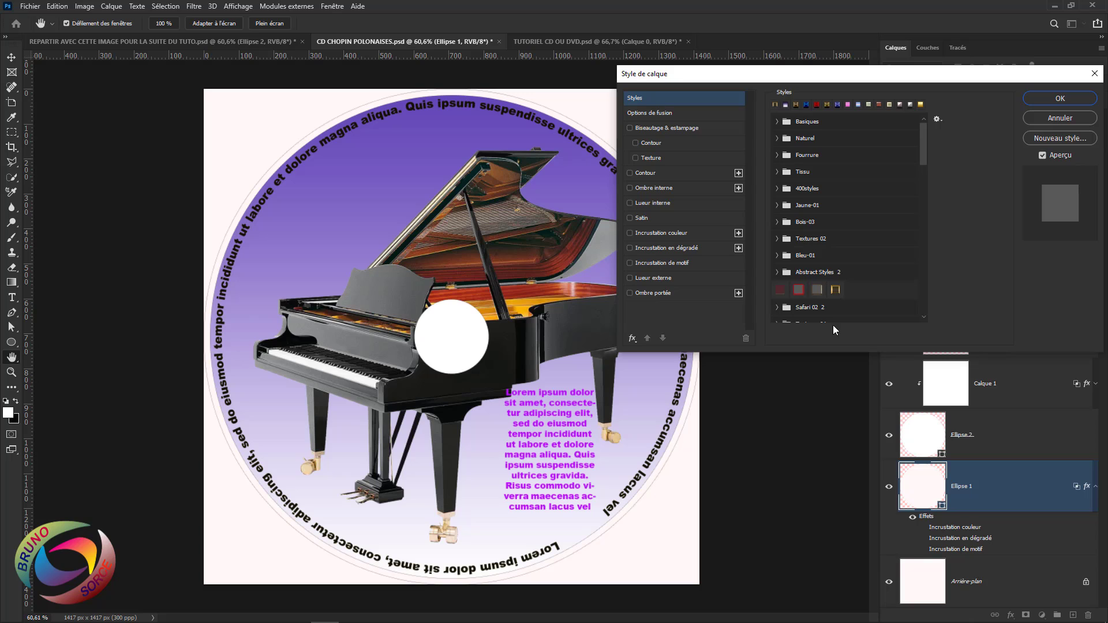
left_click(835, 289)
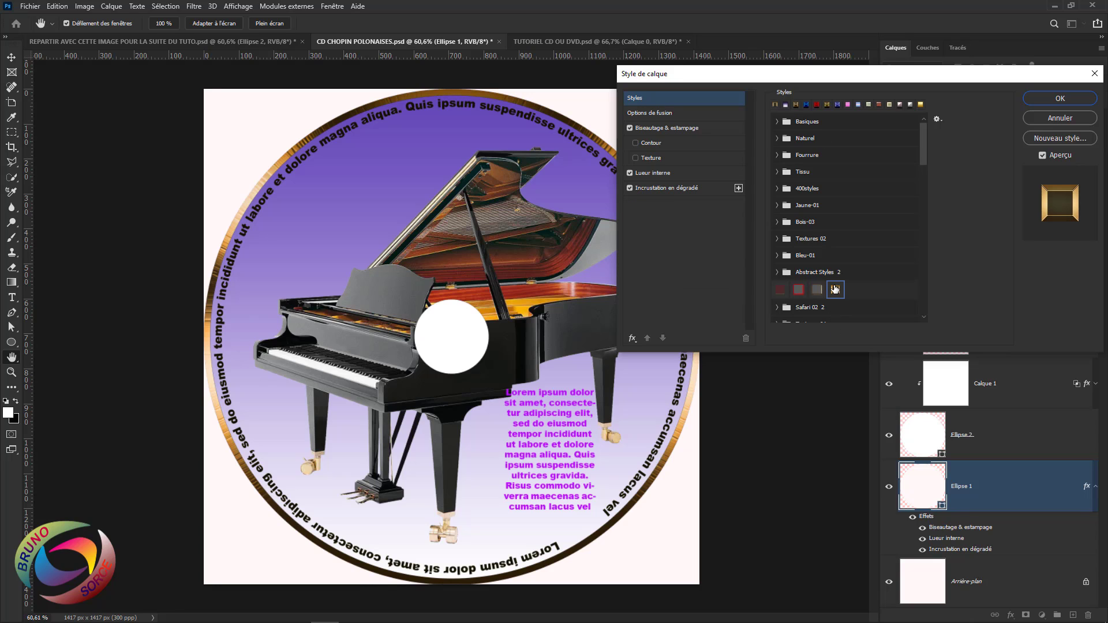
scroll(920, 182, "down", 4)
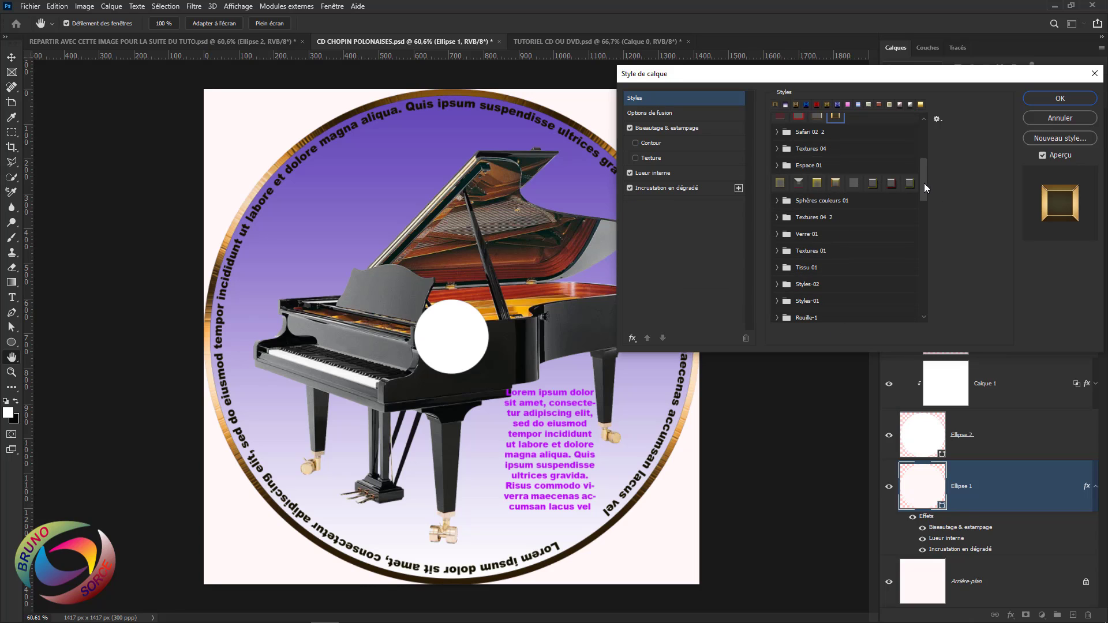
left_click_drag(924, 182, 926, 305)
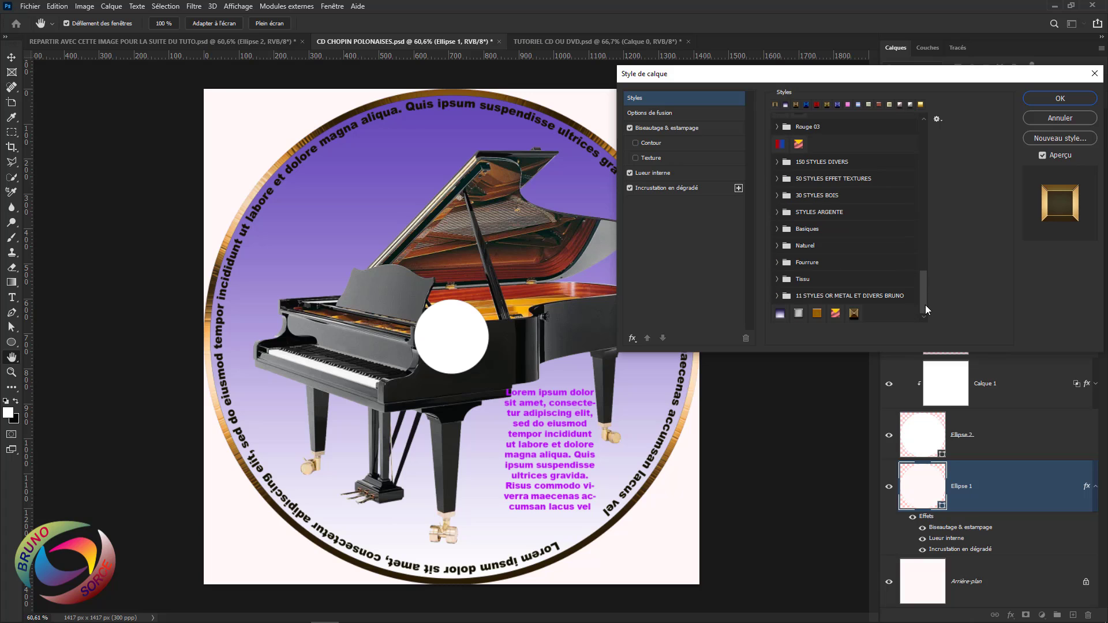
left_click(854, 313)
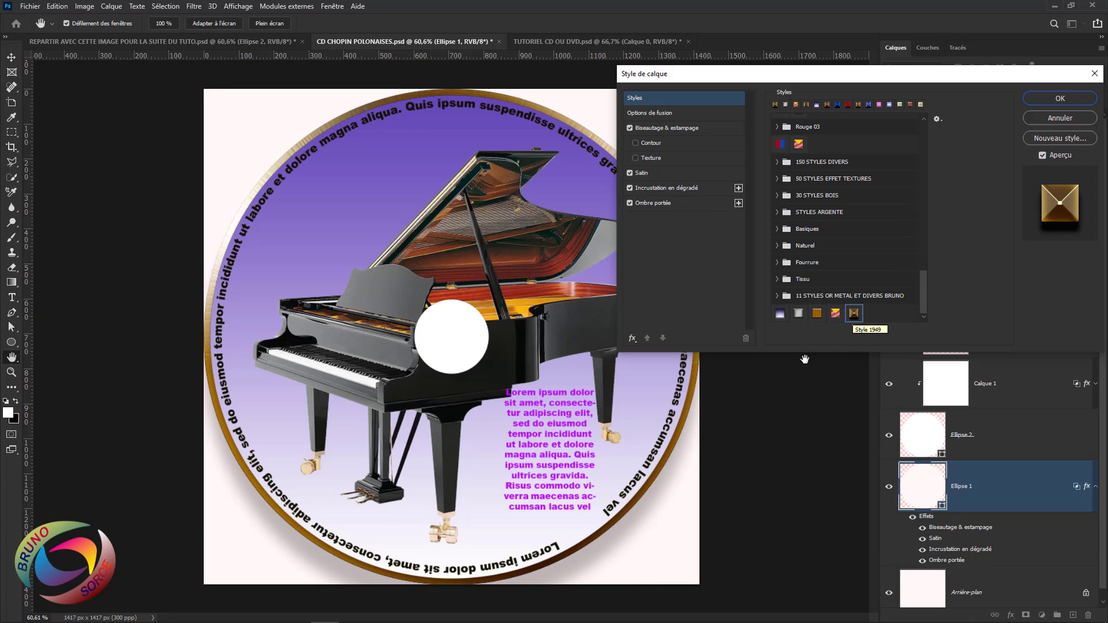
left_click(629, 204)
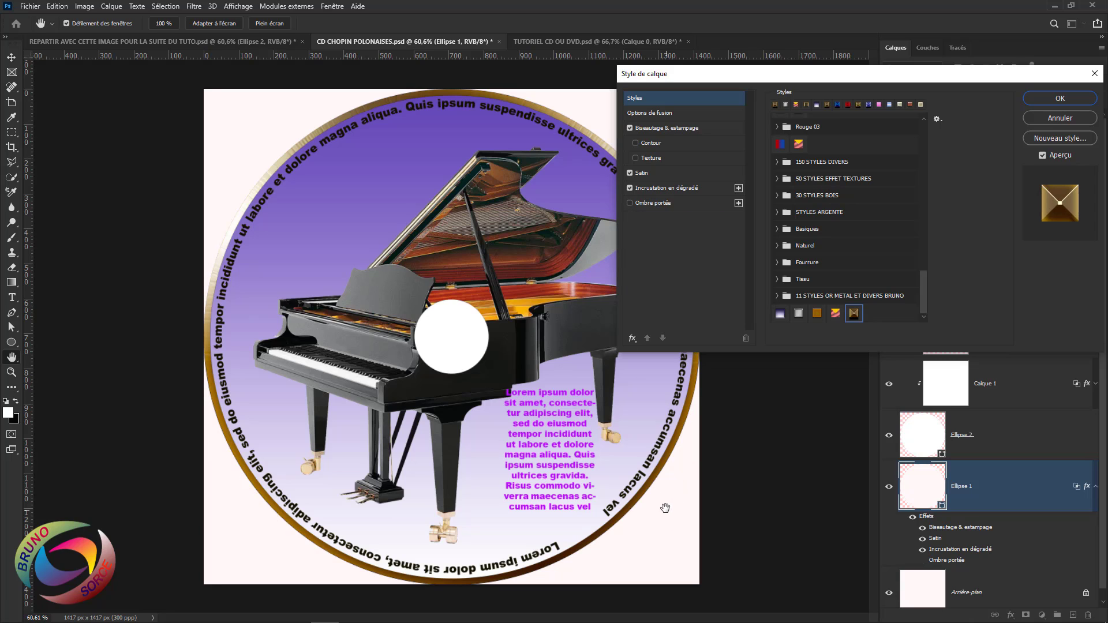
left_click(1057, 103)
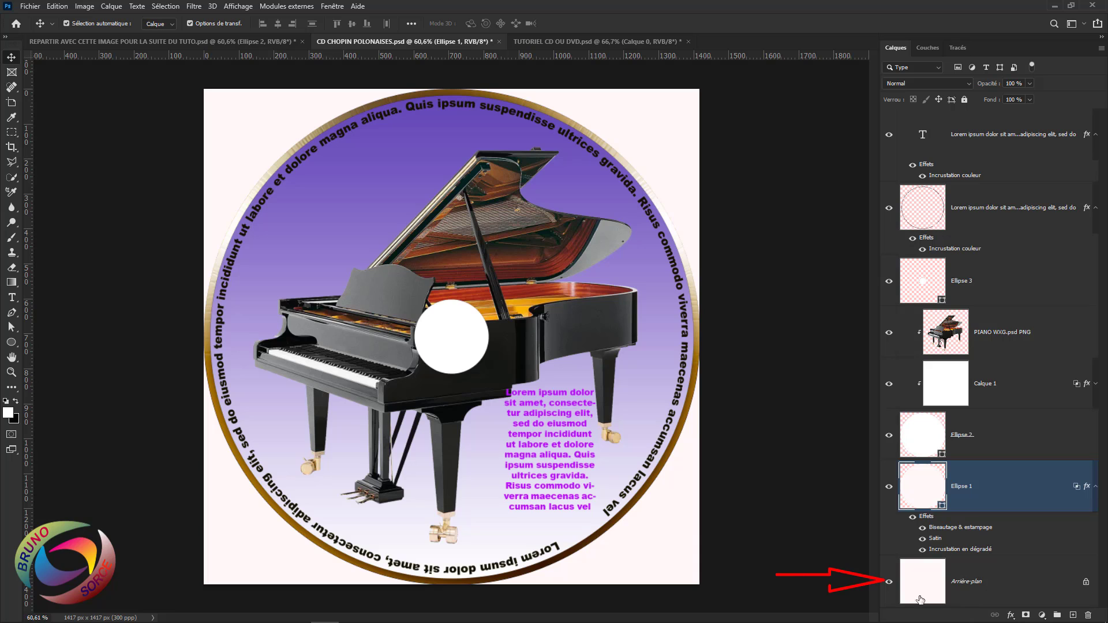
- Hide the Arrière-plan, Calque 1, piano image, circular text and paragraph text layers, keeping only the three ellipses shown
left_click(889, 582)
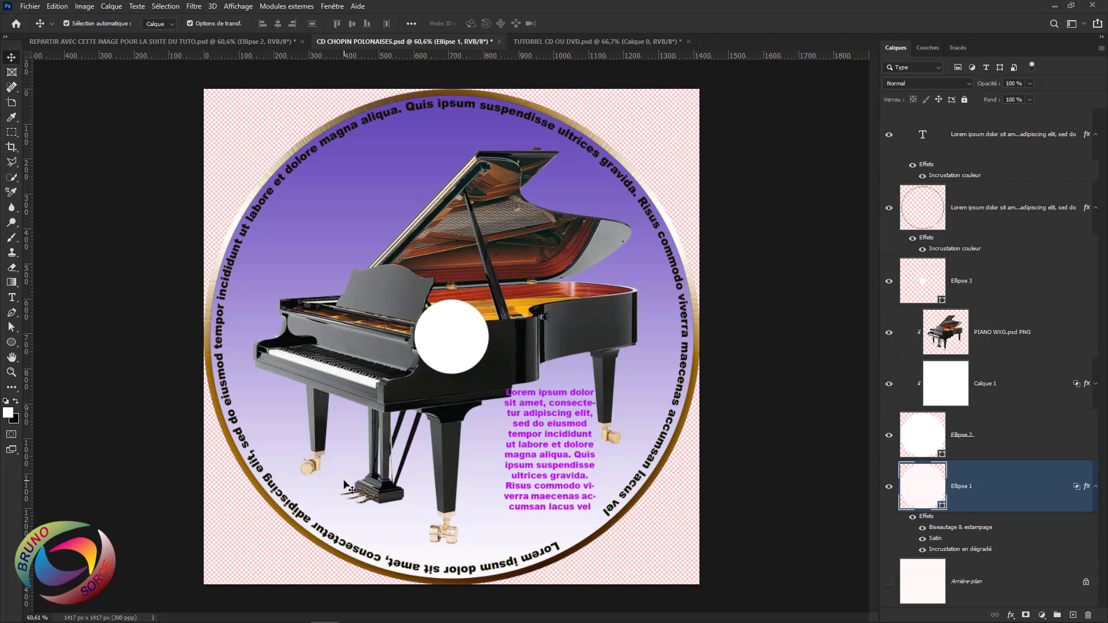
left_click(889, 384)
left_click(889, 332)
left_click(890, 207)
left_click(889, 137)
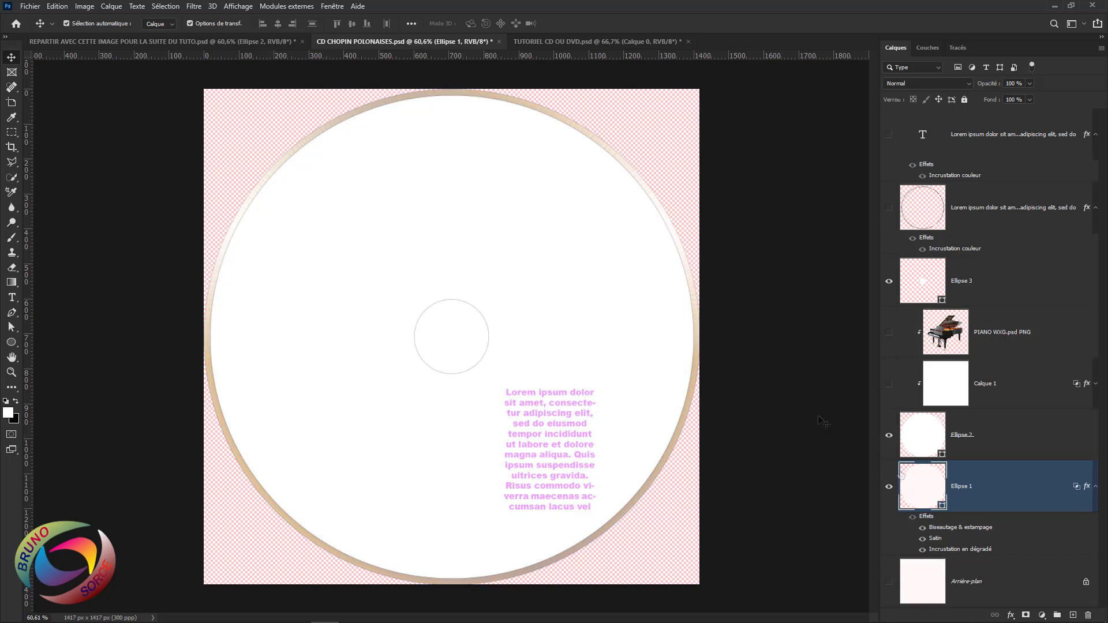